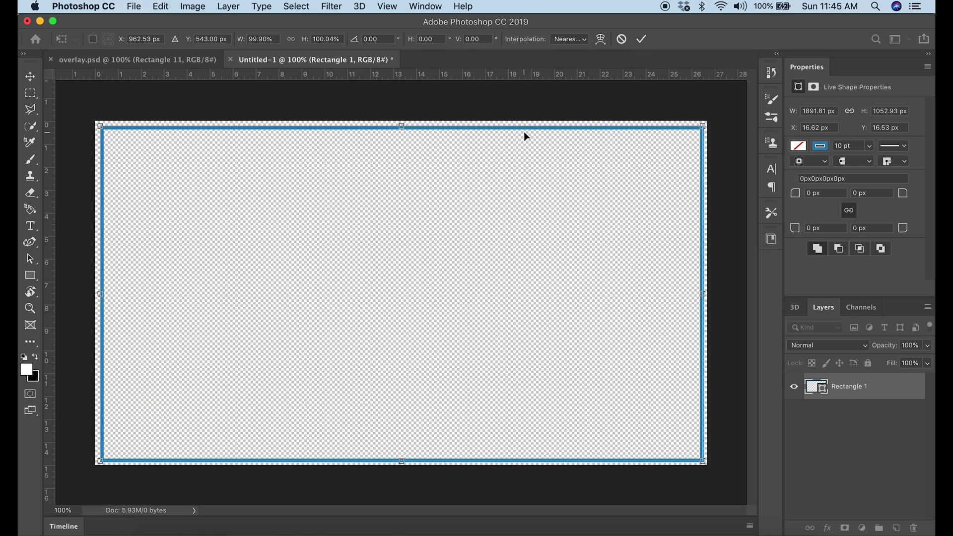
- Stretch the blue outline's top-left corner out to the canvas edge
mouse_move(205, 148)
left_mouse_down()
mouse_move(264, 272)
mouse_move(536, 419)
left_mouse_up()
left_click_drag(251, 221, 499, 274)
left_click_drag(140, 183, 124, 170)
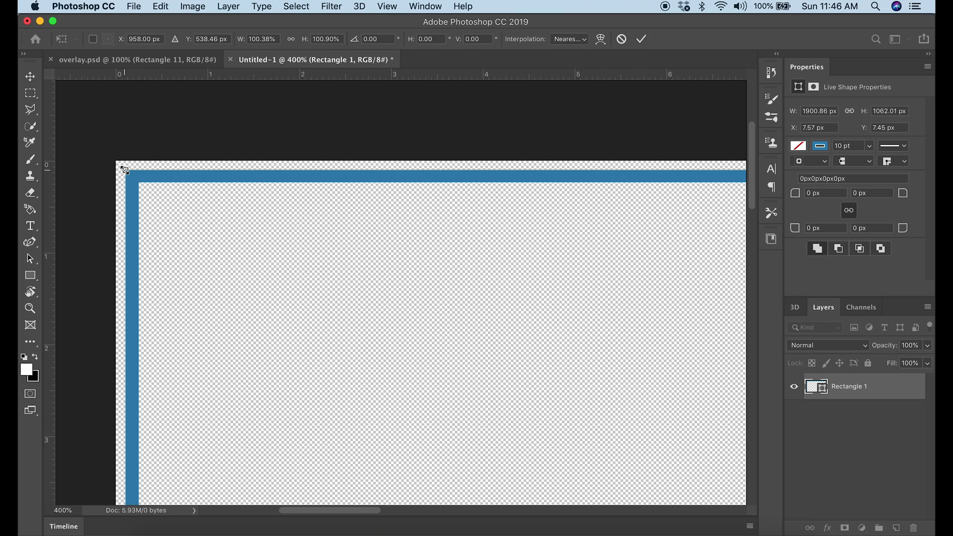
left_click(643, 40)
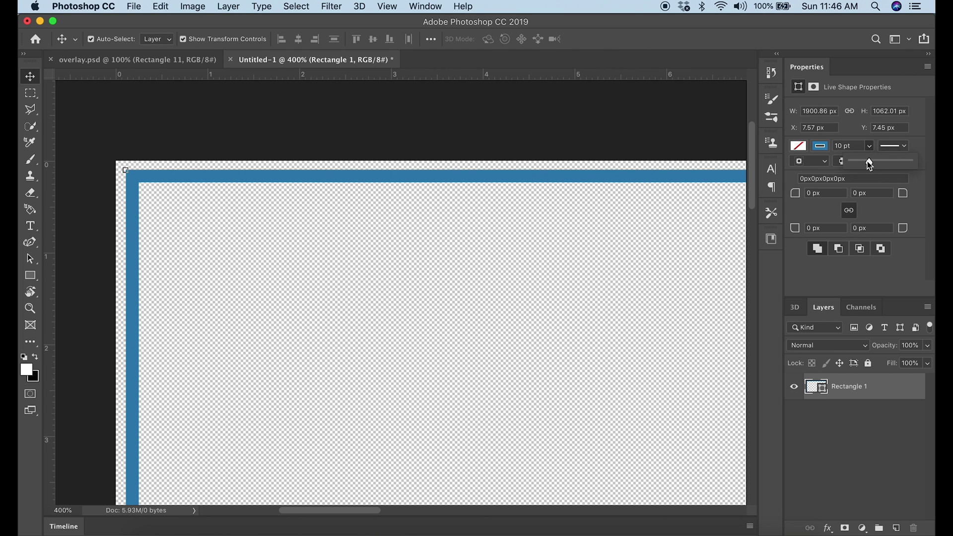
- Thin the outline stroke to 3.15 pt and stretch its remaining edges to the canvas
left_click_drag(859, 163, 865, 165)
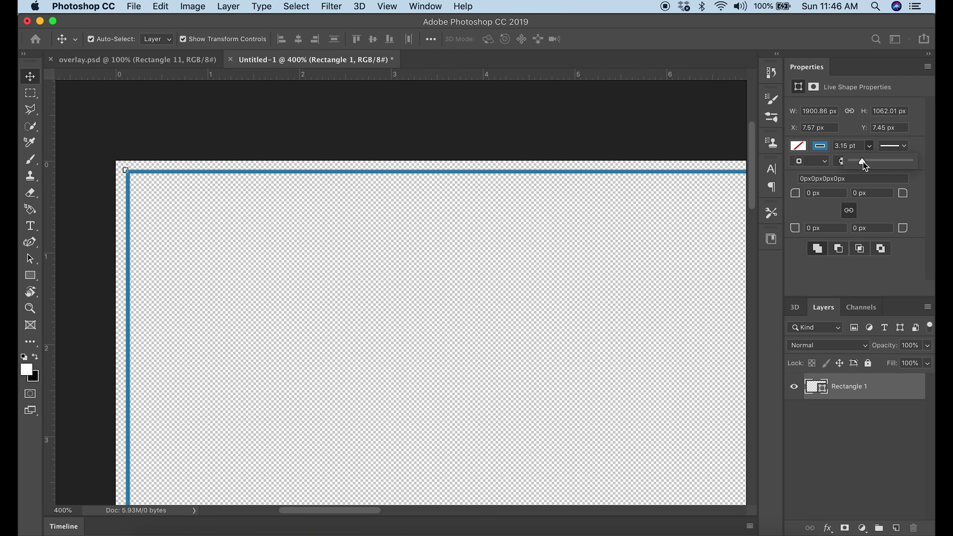
left_click_drag(318, 511, 600, 512)
left_click_drag(752, 201, 767, 325)
left_click_drag(632, 269, 636, 268)
left_click_drag(752, 287, 750, 413)
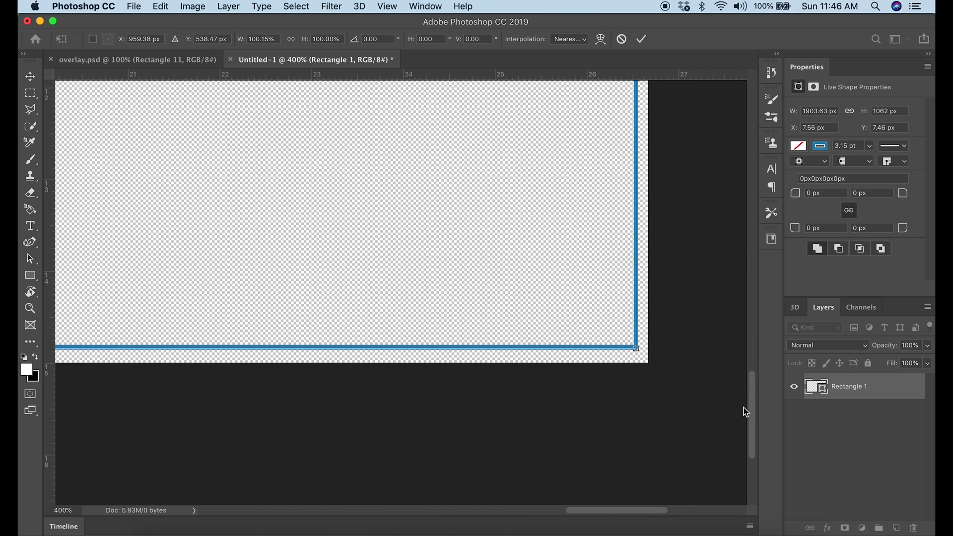
left_click_drag(600, 510, 445, 480)
left_click_drag(466, 347, 467, 351)
mouse_move(477, 511)
left_mouse_down()
mouse_move(315, 488)
mouse_move(326, 488)
left_mouse_up()
left_click(642, 40)
- Add a new empty Layer 1 and move it below Rectangle 1
key("super+1")
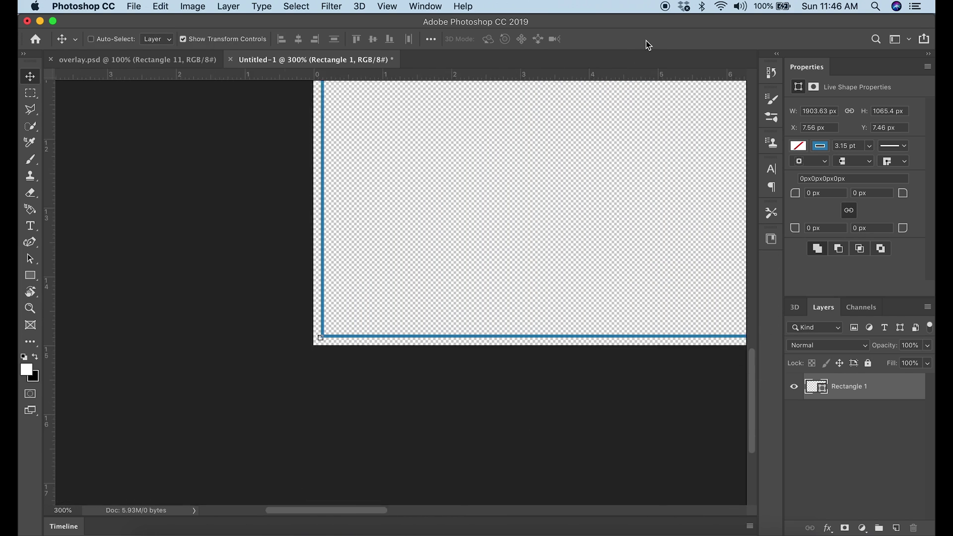
left_click(228, 6)
mouse_move(244, 21)
left_click(412, 26)
key("Return")
left_click_drag(840, 389, 851, 425)
- Fill Layer 1 with white and draw a small bar left of centre
left_click(31, 346)
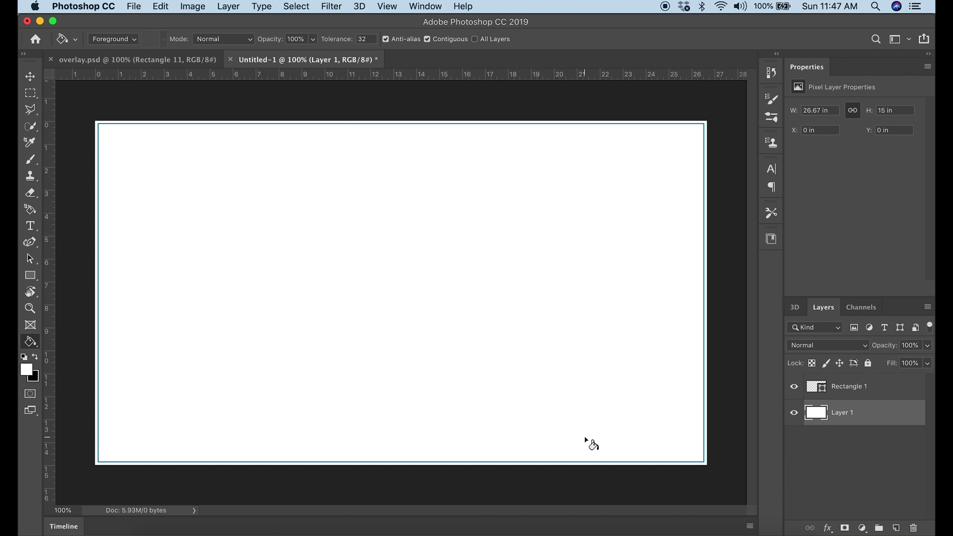
left_click(798, 145)
left_click(25, 273)
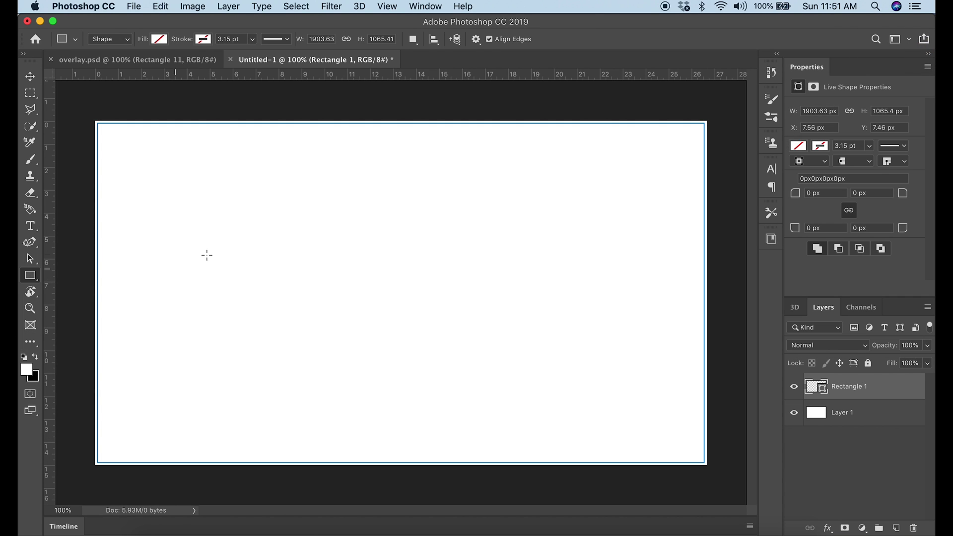
left_click_drag(198, 244, 314, 255)
- Move Rectangle 2 below the outline layer and give it a grey fill
left_click_drag(862, 387, 861, 419)
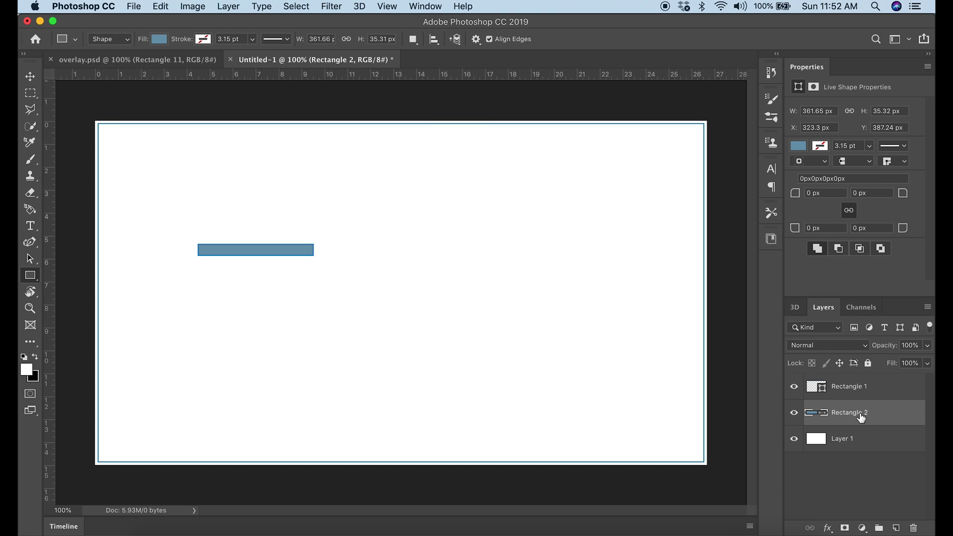
left_click(798, 146)
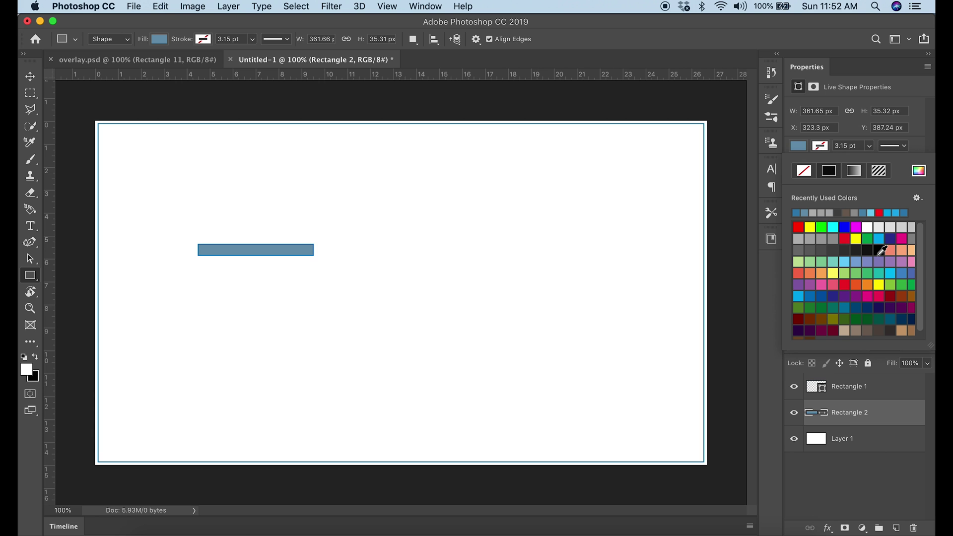
left_click(822, 211)
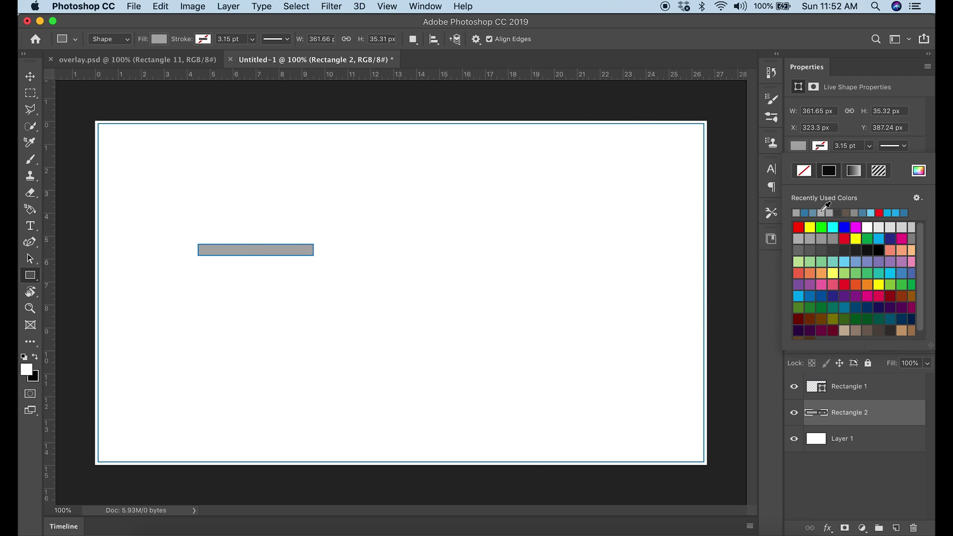
key("v")
left_click(30, 109)
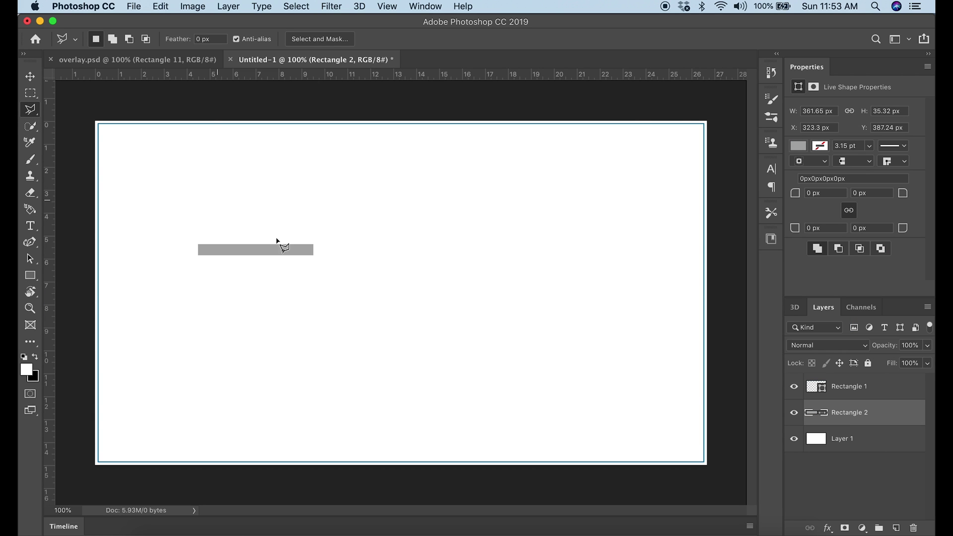
- Mask off the grey bar's right corner to give it a slanted end
key("super+plus")
key("super+plus")
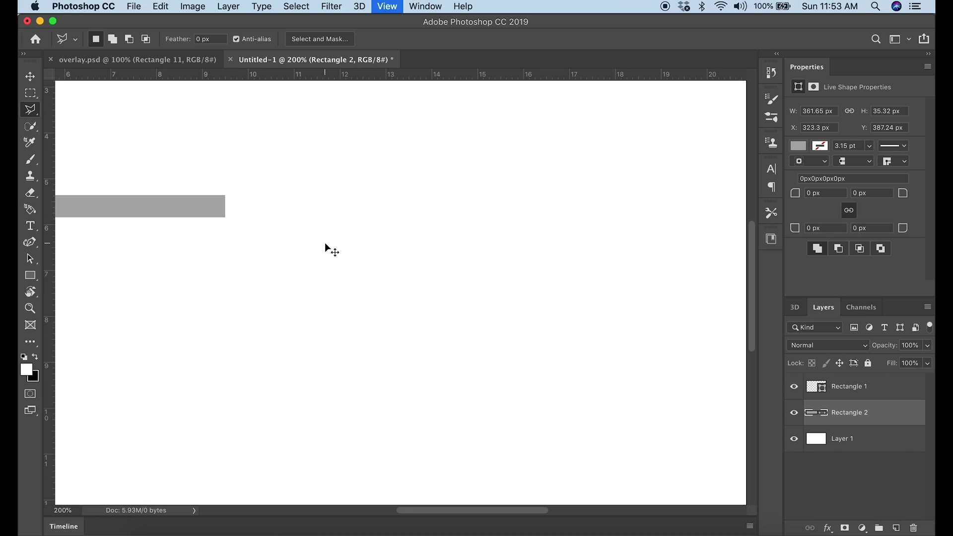
left_click_drag(164, 245, 587, 346)
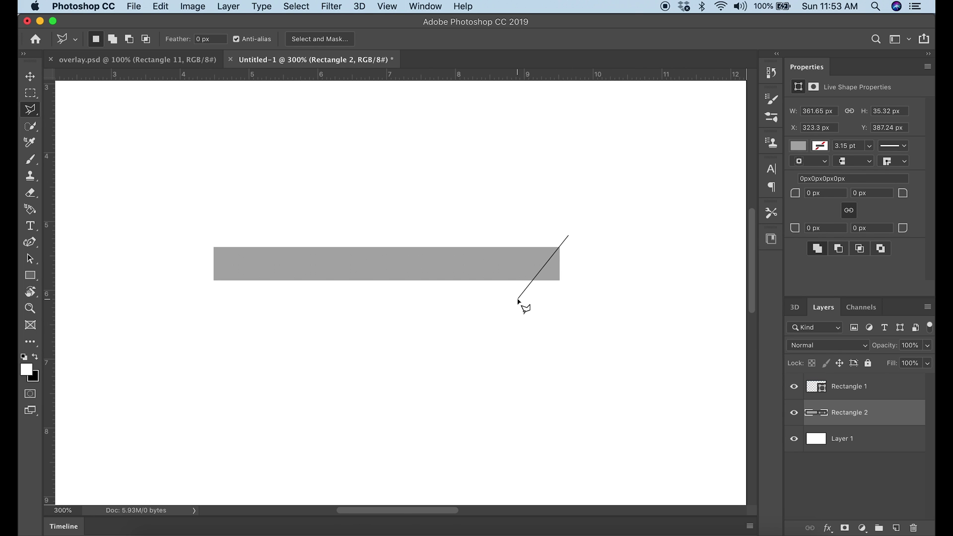
left_click(569, 236)
left_click(844, 528)
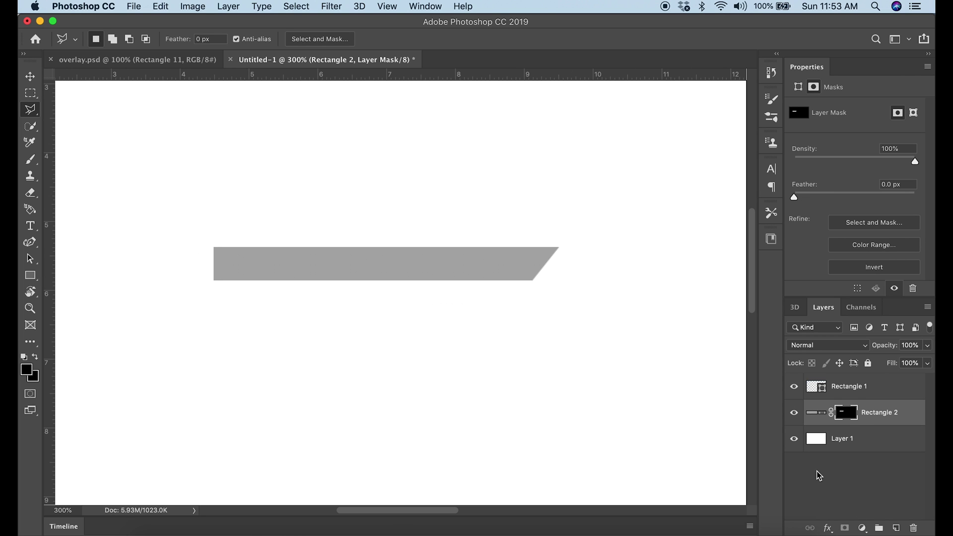
- Move the slanted bar to the canvas's top-left edge
key("super+1")
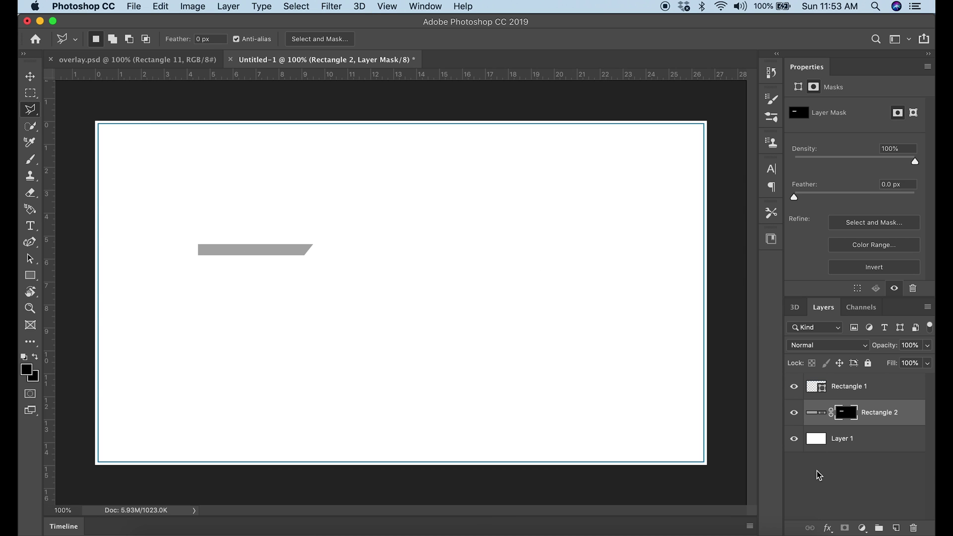
key("v")
mouse_move(276, 258)
left_mouse_down()
mouse_move(258, 225)
mouse_move(171, 137)
mouse_move(178, 140)
left_mouse_up()
- Duplicate the slanted bar, flip it horizontally, and place it in the top-right corner
right_click(817, 421)
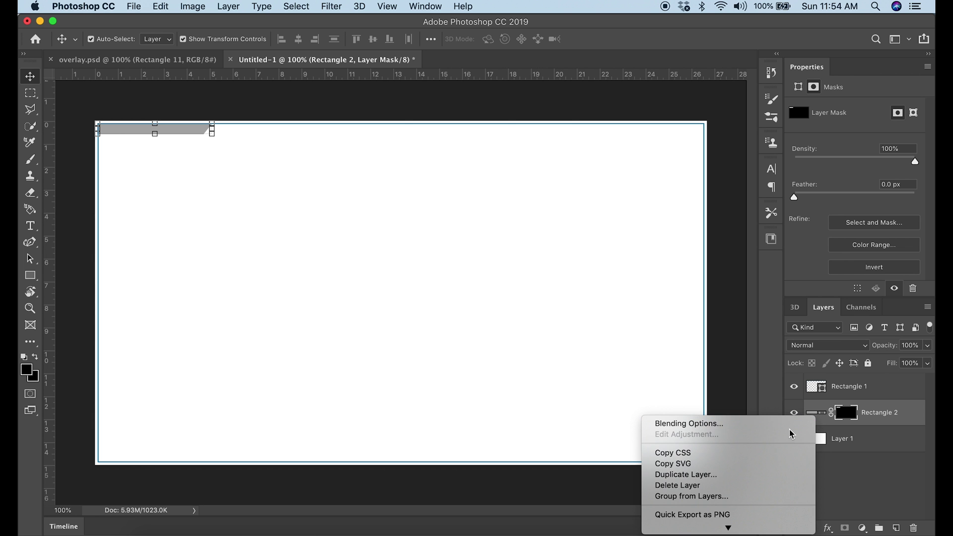
left_click(749, 478)
left_click(591, 214)
left_click_drag(184, 138, 487, 202)
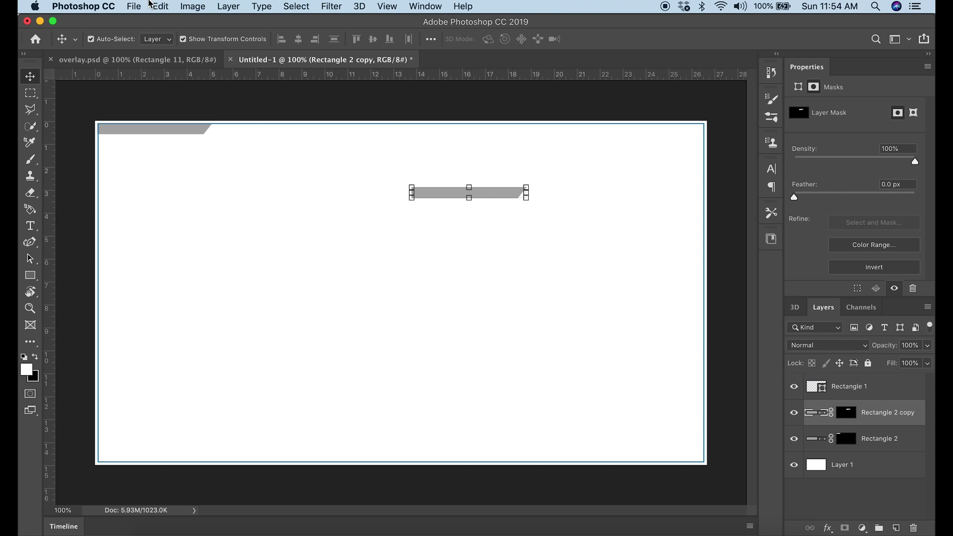
left_click(159, 7)
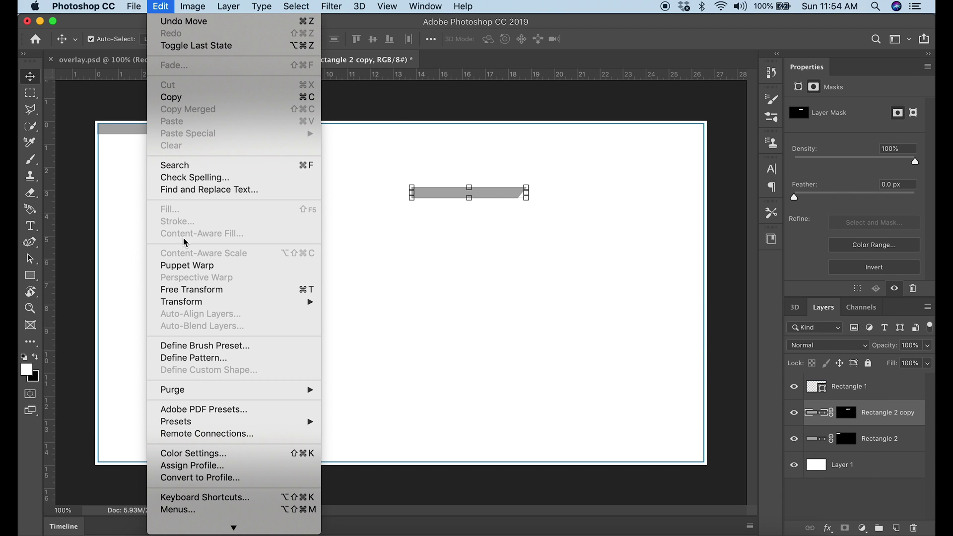
mouse_move(201, 305)
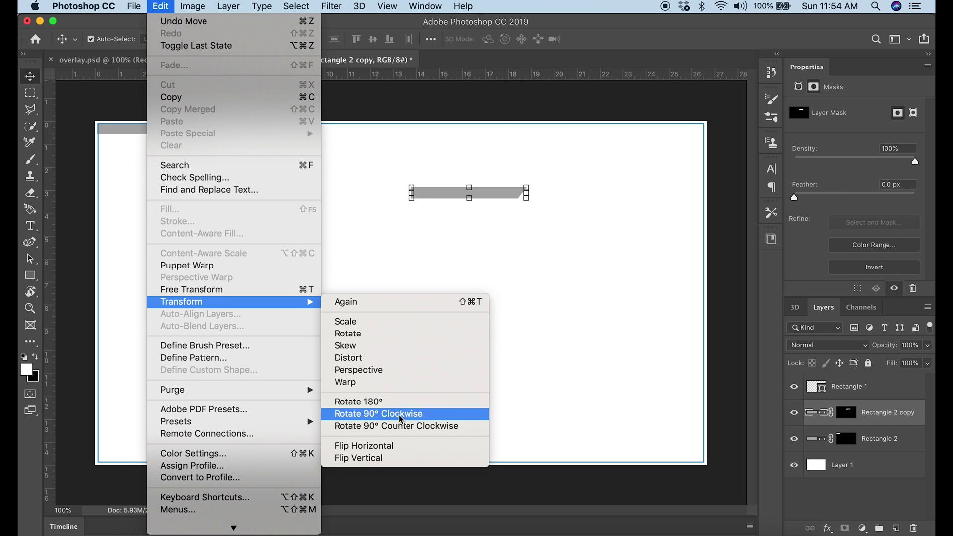
left_click(393, 446)
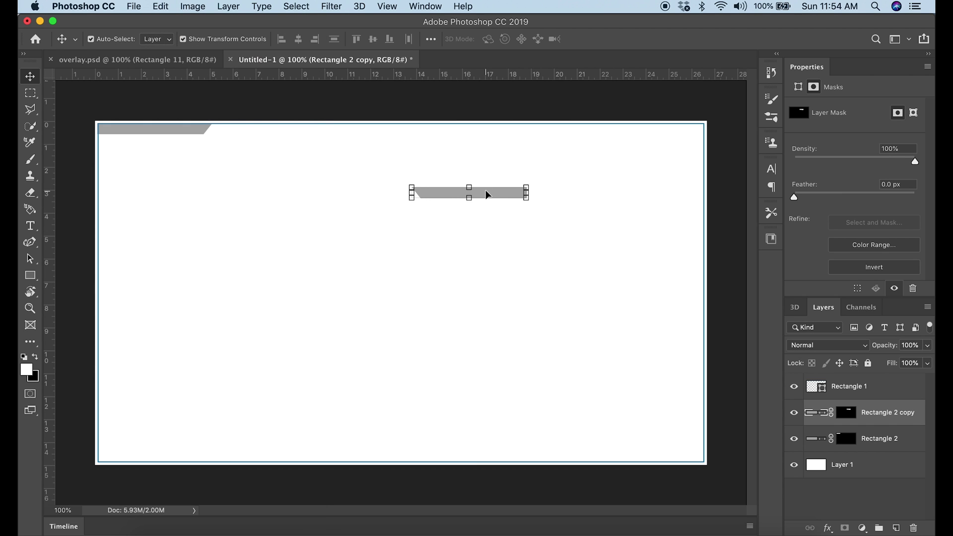
left_click_drag(487, 197, 660, 217)
- Duplicate the top-right bar, flip it vertically, and place it bottom-right
right_click(889, 419)
left_click(759, 475)
key("Return")
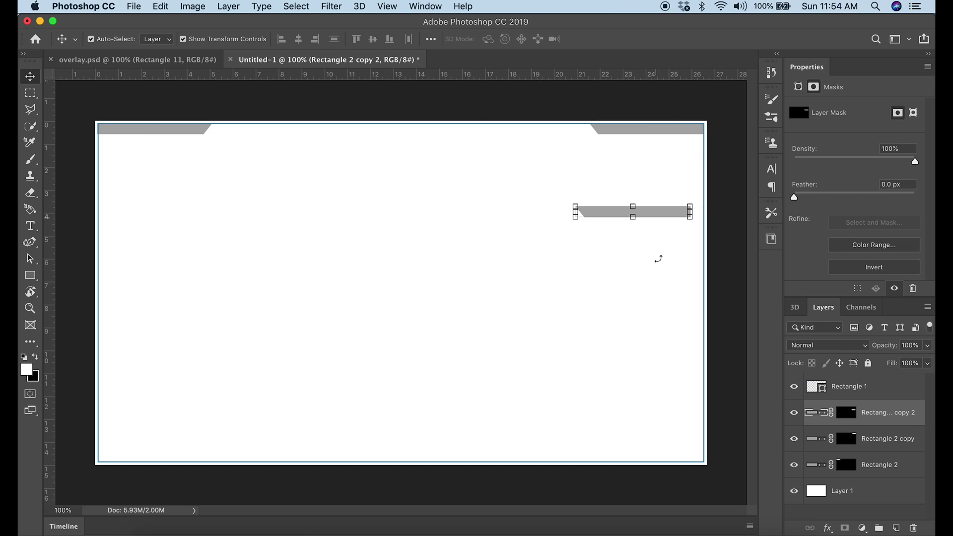
left_click(160, 7)
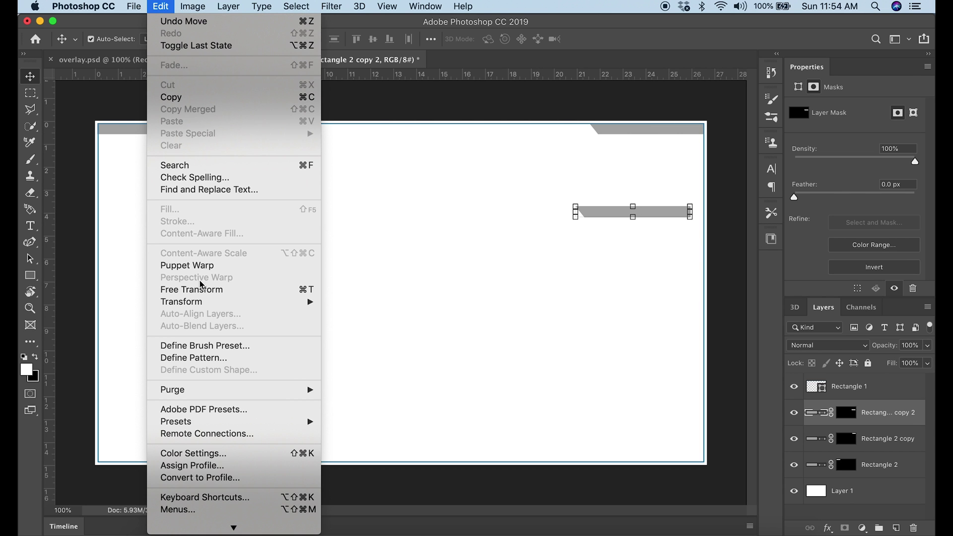
mouse_move(233, 302)
left_click(392, 460)
left_click_drag(625, 212, 629, 437)
- Put a horizontally mirrored copy bottom-left, then draw a narrow upright 38.96 × 164.34 px bar
right_click(893, 420)
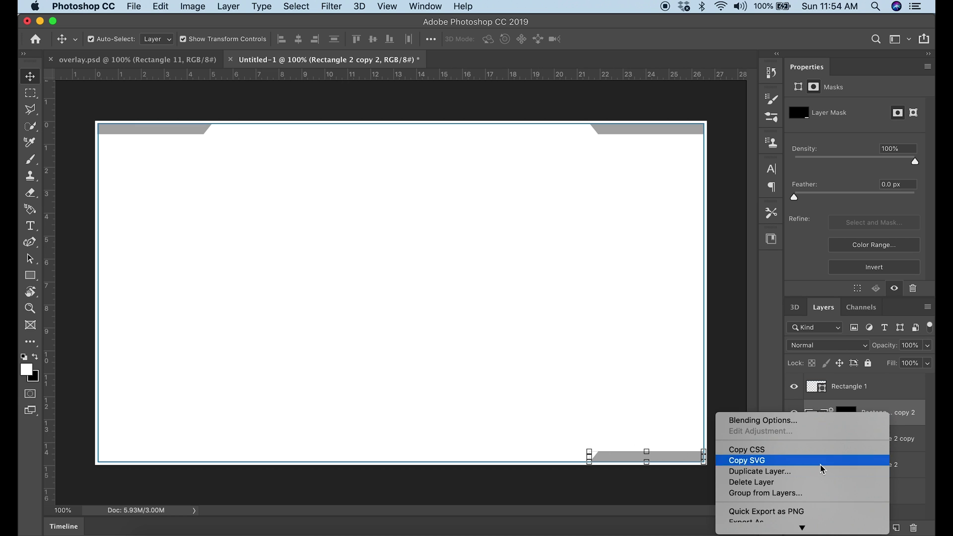
left_click(819, 472)
left_click(590, 219)
left_click_drag(622, 461, 451, 369)
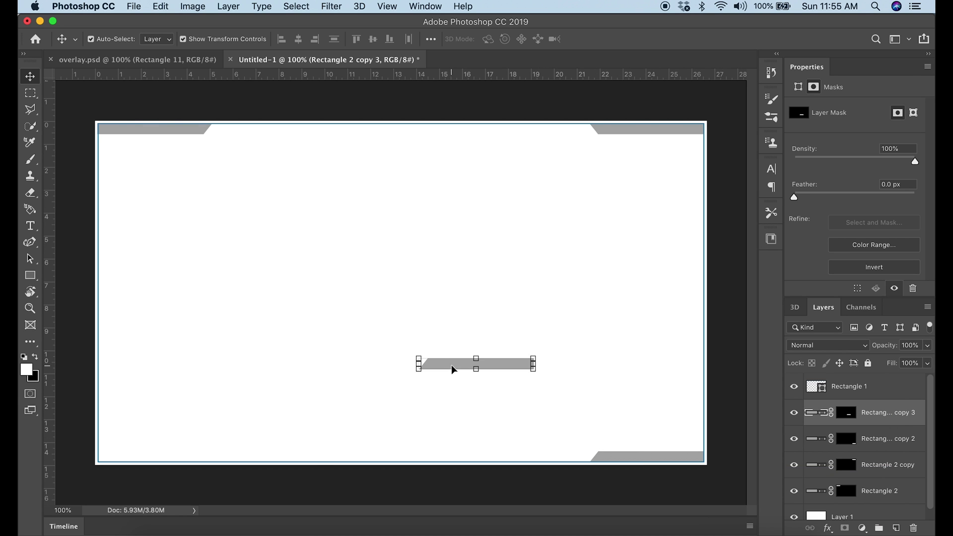
left_click(134, 6)
mouse_move(161, 6)
mouse_move(233, 301)
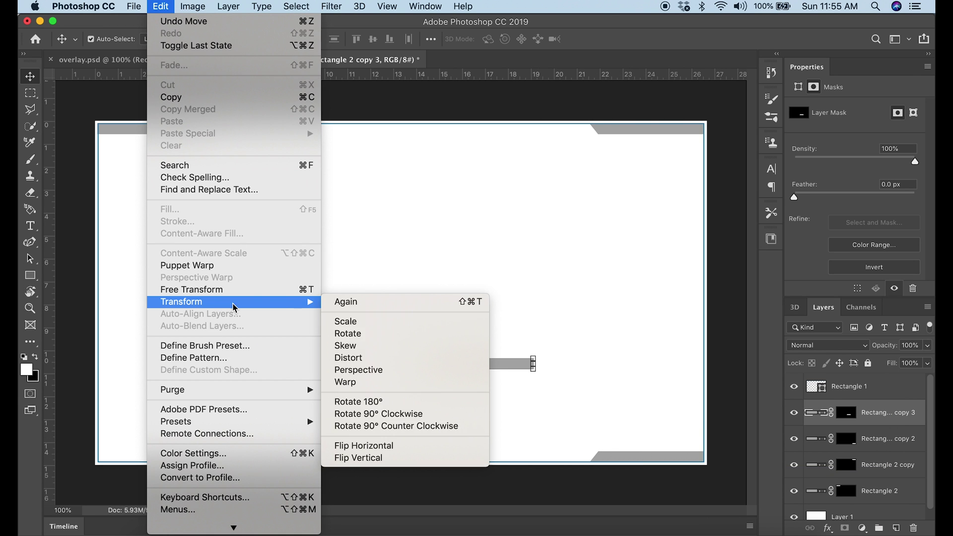
left_click(390, 446)
left_click_drag(448, 367, 131, 456)
left_click(30, 275)
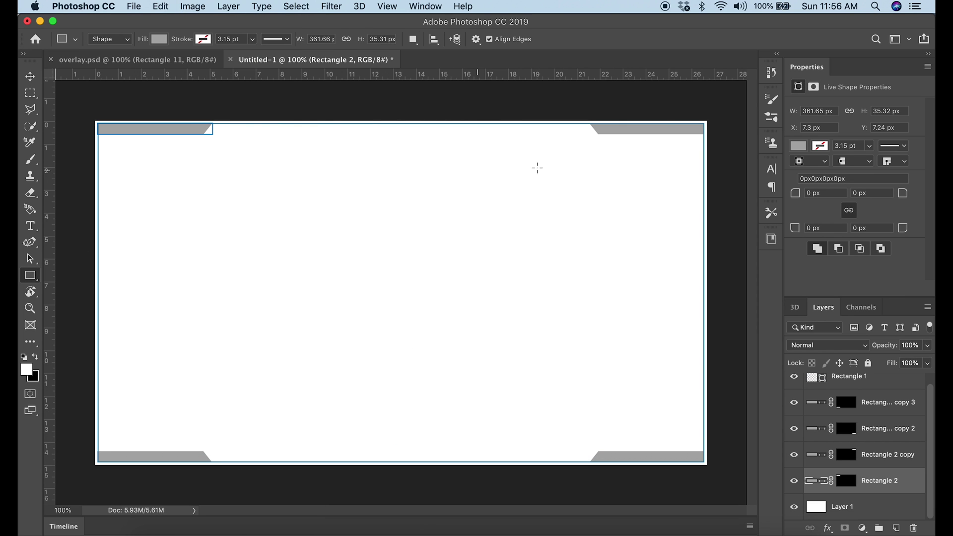
left_click_drag(524, 169, 538, 220)
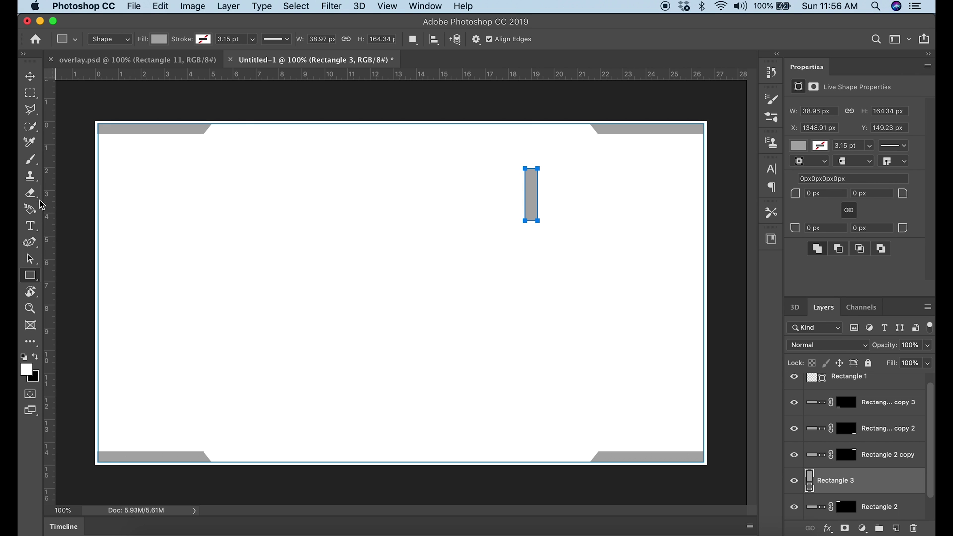
- Mask Rectangle 3's bottom corner into a slant and move it to the top-right edge
left_click(30, 110)
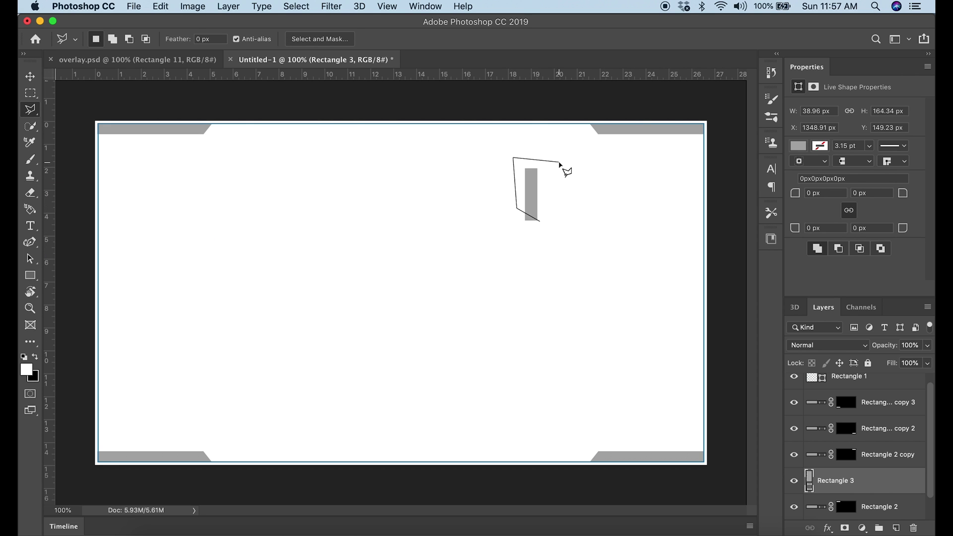
left_click(541, 224)
left_click(845, 528)
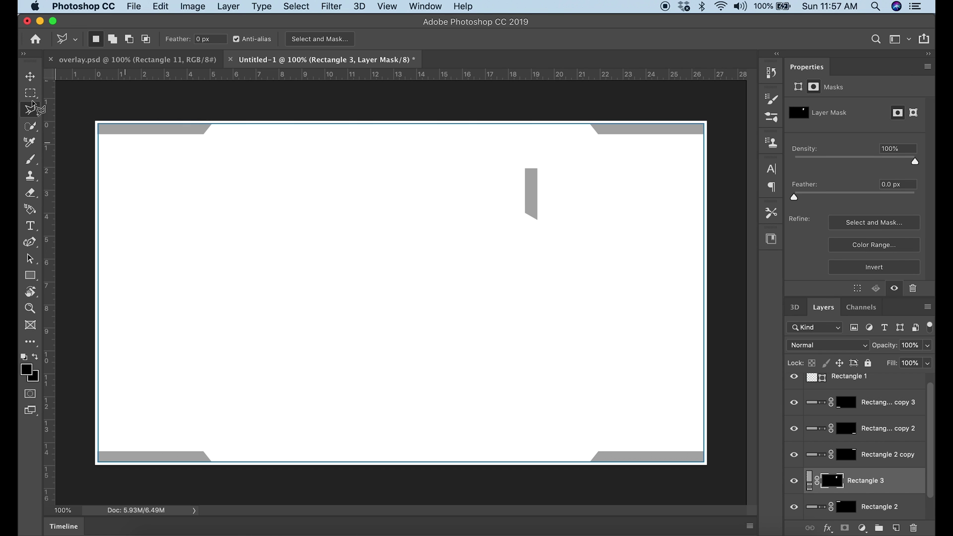
left_click(30, 78)
left_click_drag(529, 195, 495, 238)
- Duplicate the upright bar, flip it vertically, and place it on the lower edge
right_click(871, 489)
left_click(749, 382)
left_click(584, 217)
left_click(134, 6)
mouse_move(160, 6)
mouse_move(228, 303)
left_click(376, 458)
left_click_drag(491, 233, 104, 426)
- Duplicate the lower upright bar and mirror the copy horizontally
right_click(874, 489)
left_click(805, 449)
left_click(589, 213)
left_click(161, 6)
left_click(384, 447)
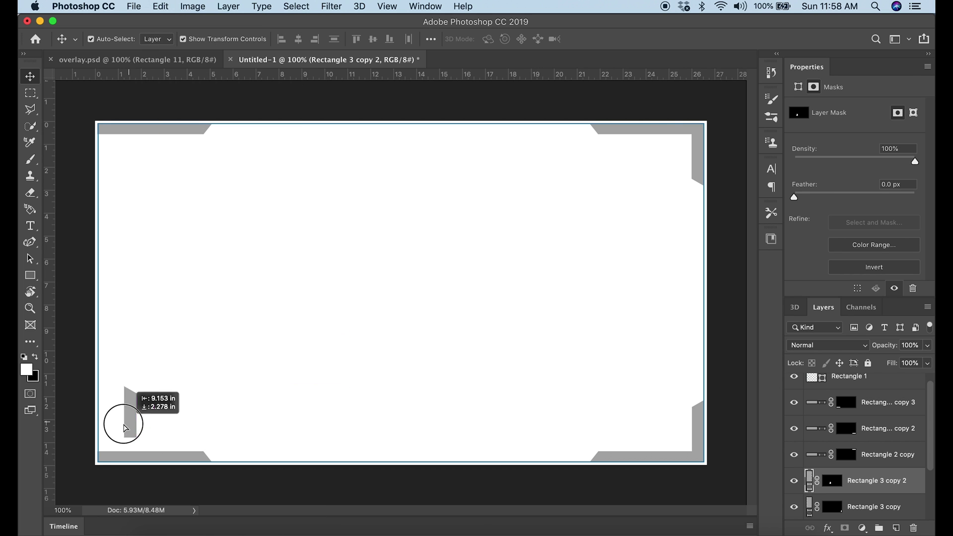
- Add a mirrored copy up the left edge and draw a small 43.41 × 20.6 px Rectangle 4
right_click(868, 489)
left_click(723, 135)
key("Return")
mouse_move(105, 419)
left_mouse_down()
mouse_move(128, 234)
mouse_move(103, 173)
left_mouse_up()
left_click(160, 6)
mouse_move(182, 309)
left_click(384, 446)
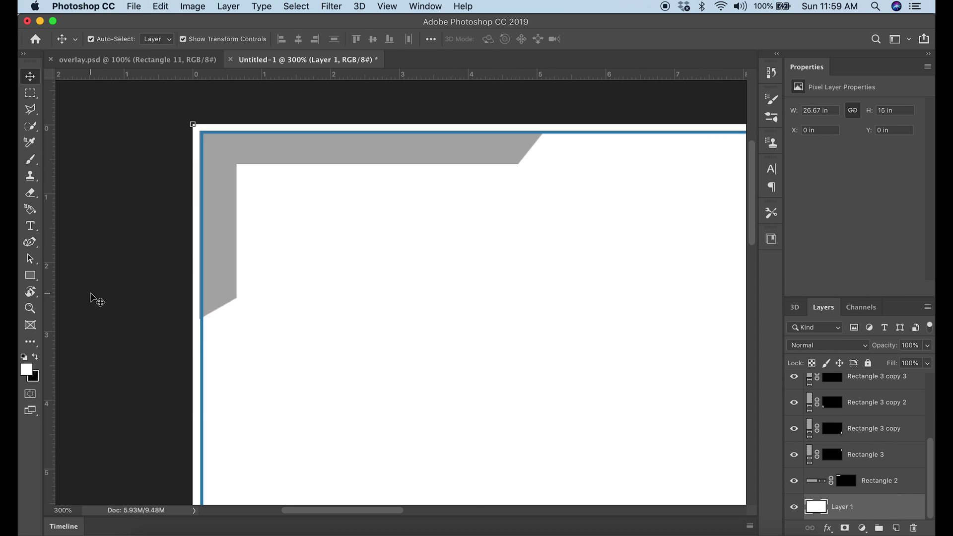
left_click(29, 275)
mouse_move(454, 140)
left_mouse_down()
mouse_move(508, 159)
mouse_move(496, 160)
left_mouse_up()
- Mask blue Rectangle 4 to a slanted polygonal selection and slide it right along the bar
left_click(799, 149)
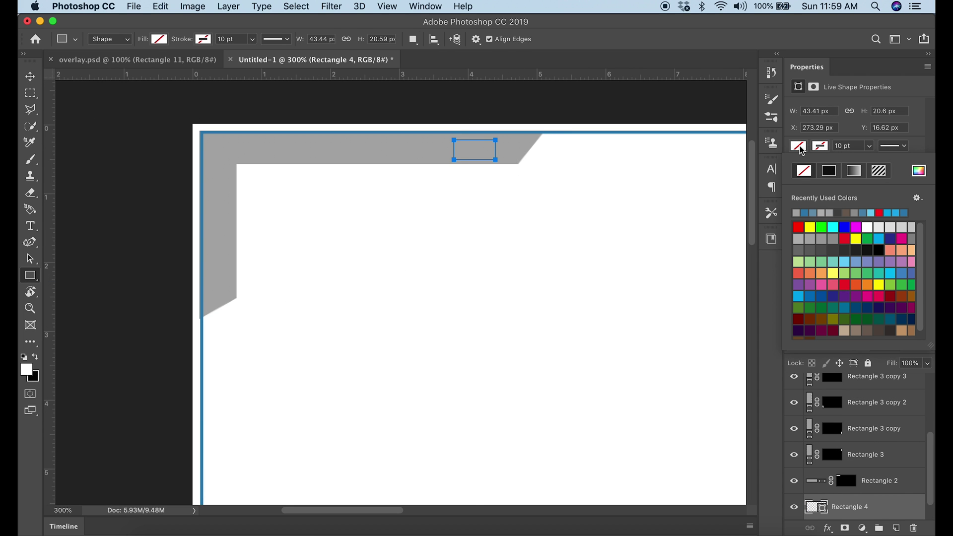
left_click_drag(853, 430, 862, 398)
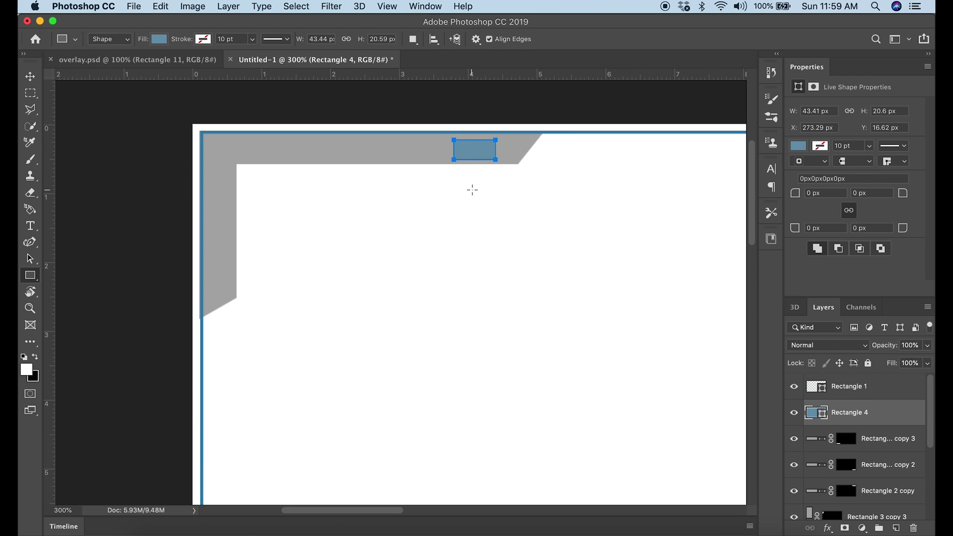
key("l")
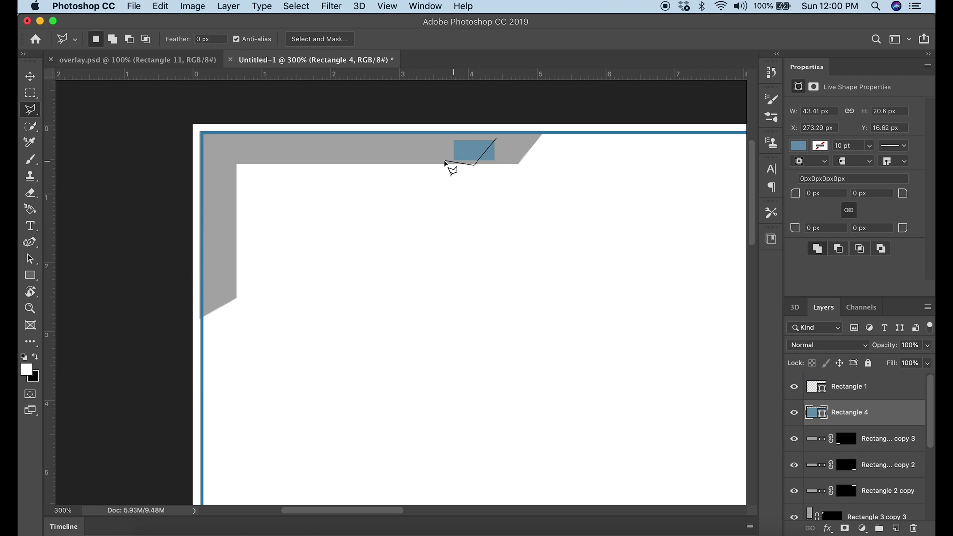
left_click(497, 139)
left_click(844, 528)
left_click(30, 76)
left_click_drag(466, 150, 497, 148)
left_click(546, 221)
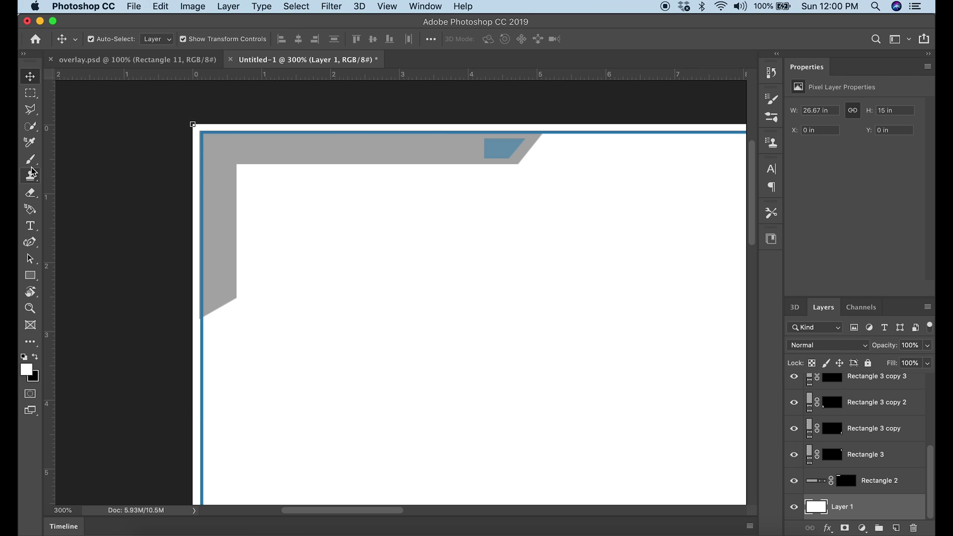
- Draw a small square beside the slanted shape, filled with the recent blue, below Rectangle 4
key("u")
left_click_drag(459, 139, 481, 160)
left_click(798, 146)
left_click(797, 213)
left_click_drag(864, 510, 868, 428)
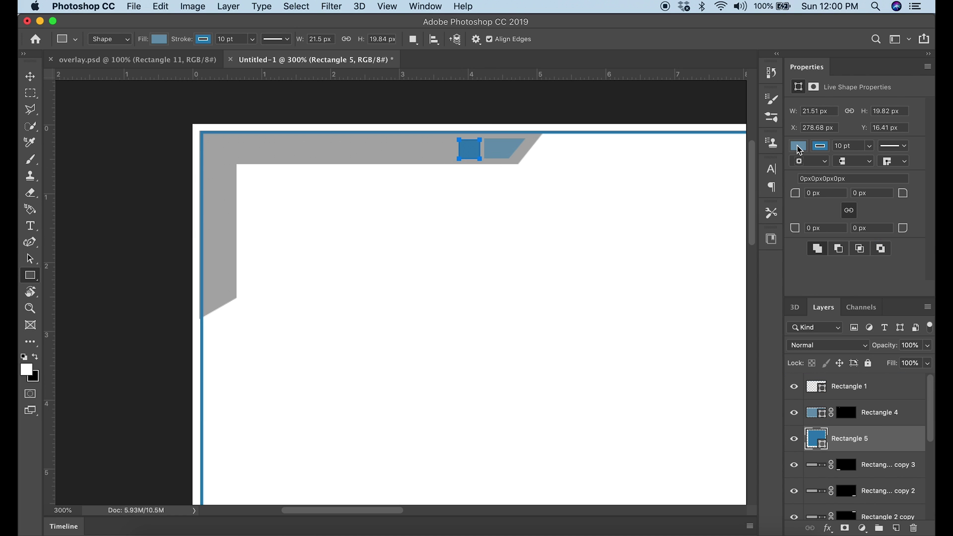
- Remove the square's outline, give it a lighter blue fill, and stretch it to bar height
left_click(798, 146)
left_click(820, 146)
left_click(805, 171)
left_click(798, 146)
left_click(919, 172)
left_click(663, 251)
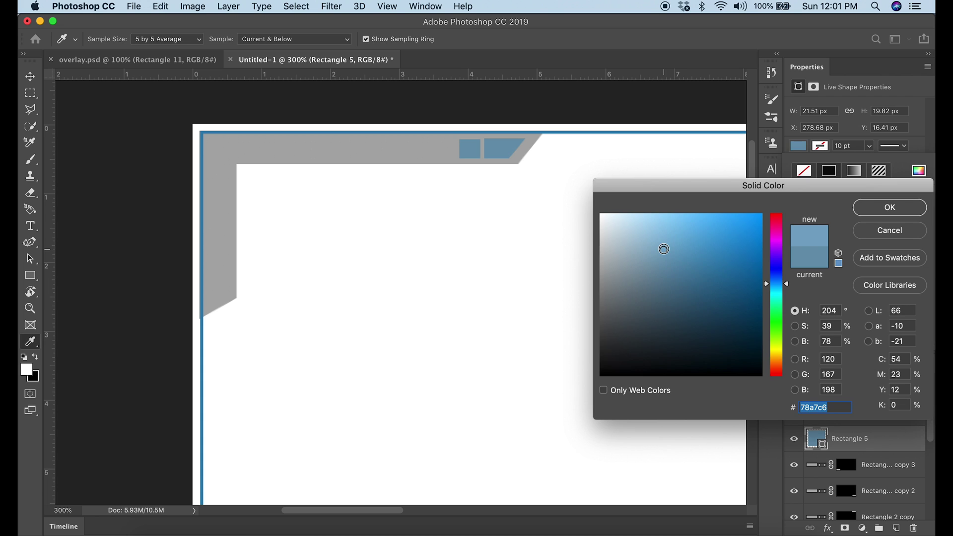
left_click(649, 261)
key("Return")
key("super+t")
left_click_drag(470, 139, 454, 161)
key("Return")
left_click(633, 111)
- Add another rectangle block filled with a greyer blue
key("u")
left_click(797, 146)
left_click(799, 213)
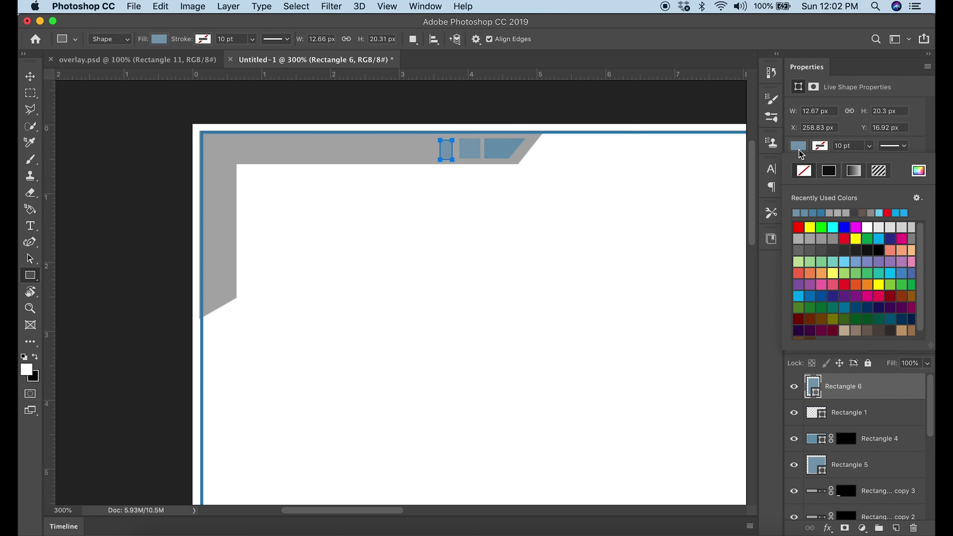
left_click(918, 170)
left_click(469, 149)
left_click(636, 262)
key("Return")
- Trim the greyer block to 90% height and nudge it beside the other blocks
left_click(30, 77)
key("super+t")
mouse_move(445, 160)
left_mouse_down()
mouse_move(450, 149)
mouse_move(428, 162)
mouse_move(434, 138)
left_mouse_up()
left_click(641, 39)
left_click(616, 109)
left_click(447, 154)
left_click(611, 108)
left_click(592, 107)
- Add a thin outline-free blue block left of the others, stretched to bar height
left_click(30, 275)
left_click(798, 146)
left_click(30, 76)
left_click(820, 146)
left_click(805, 171)
left_click(626, 110)
left_click(434, 149)
left_click(641, 38)
- Draw a long 20.59 px high strip without outline along the top grey bar
key("u")
left_click_drag(237, 139, 424, 156)
key("ctrl+t")
left_click_drag(330, 159, 330, 160)
left_click_drag(331, 140, 331, 138)
left_click(821, 146)
- Fill the strip with a gradient from near-white to a sampled blue-grey and adjust its angle
left_click(804, 171)
left_click(854, 173)
double_click(920, 304)
left_click(433, 149)
left_click(892, 209)
double_click(796, 303)
left_click(220, 168)
mouse_move(600, 259)
left_mouse_down()
mouse_move(593, 248)
mouse_move(624, 287)
mouse_move(602, 223)
left_mouse_up()
left_click(889, 208)
left_click(908, 319)
left_click_drag(331, 158, 502, 315)
key("Return")
left_click(643, 108)
- Select Rectangles 4 through 8 together in the Layers panel
key("super+0")
key("super+plus")
key("super+plus")
key("super+plus")
key("super+plus")
key("super+plus")
left_click(909, 465)
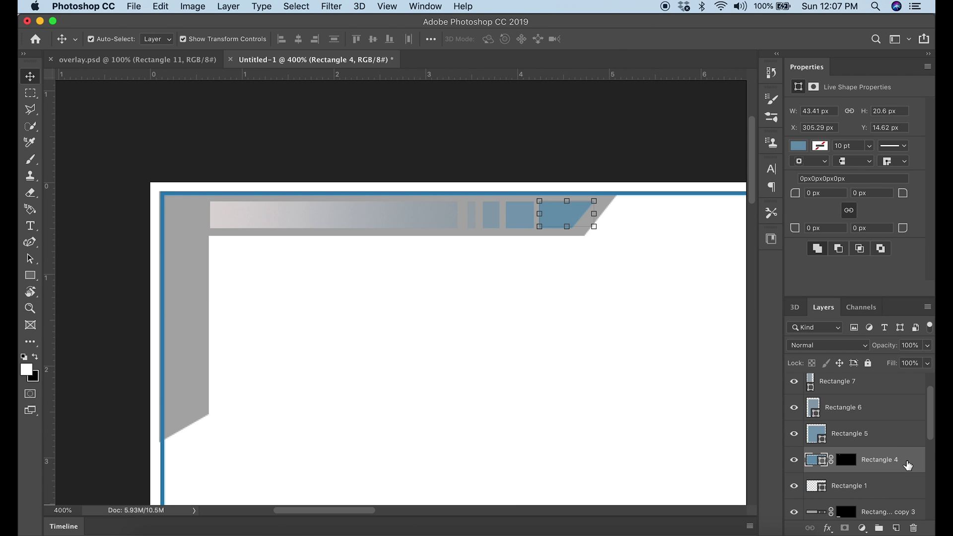
left_click(889, 437, "super")
left_click(884, 409, "super")
left_click(879, 386, "super")
scroll(866, 410, "up", 2)
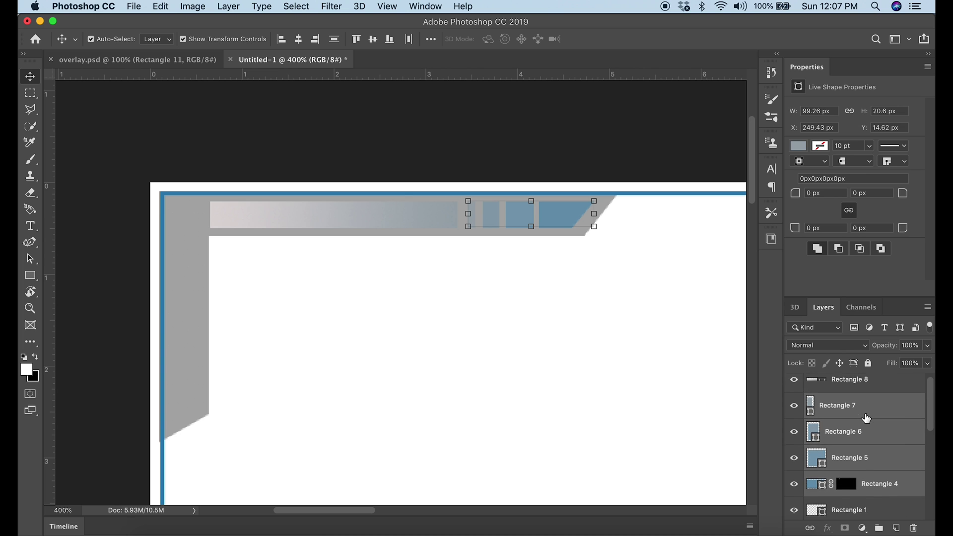
left_click(880, 389)
right_click(878, 390)
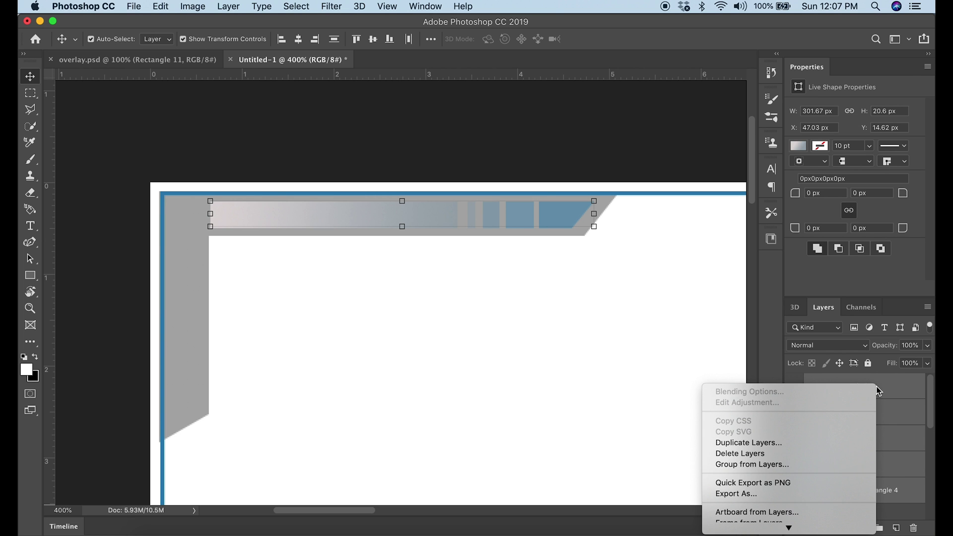
- Group the shapes as Group 1, duplicate it, move the copy to the bottom edge and flip it vertically
left_click(768, 466)
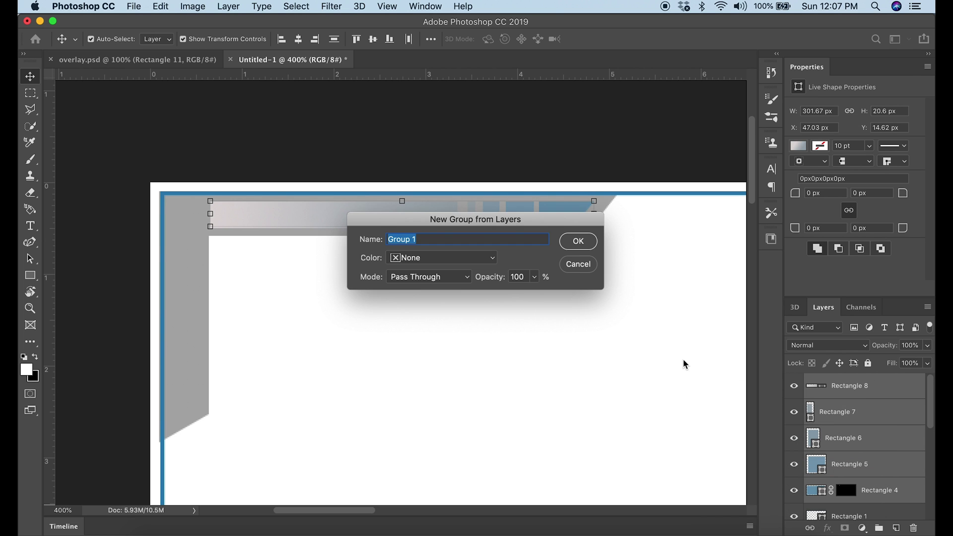
left_click(578, 239)
right_click(846, 389)
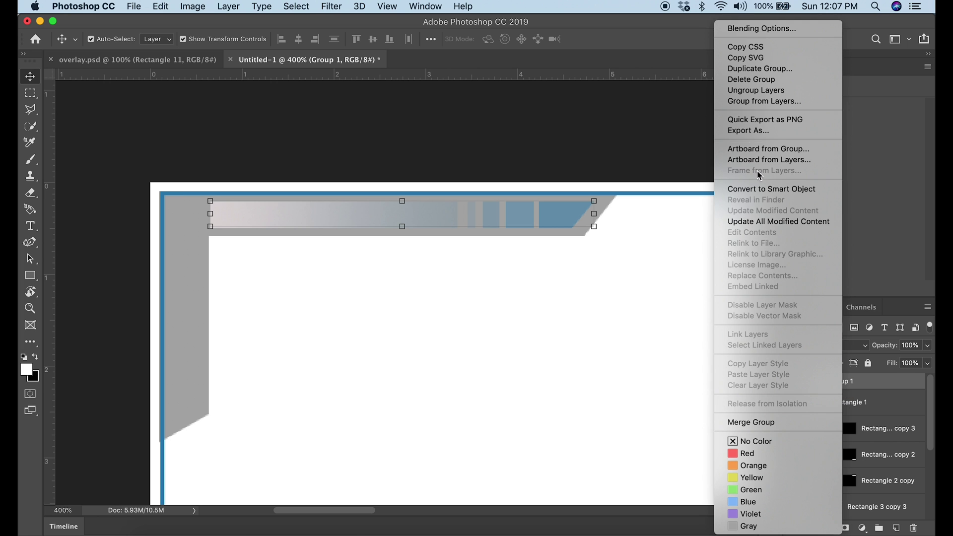
left_click(760, 69)
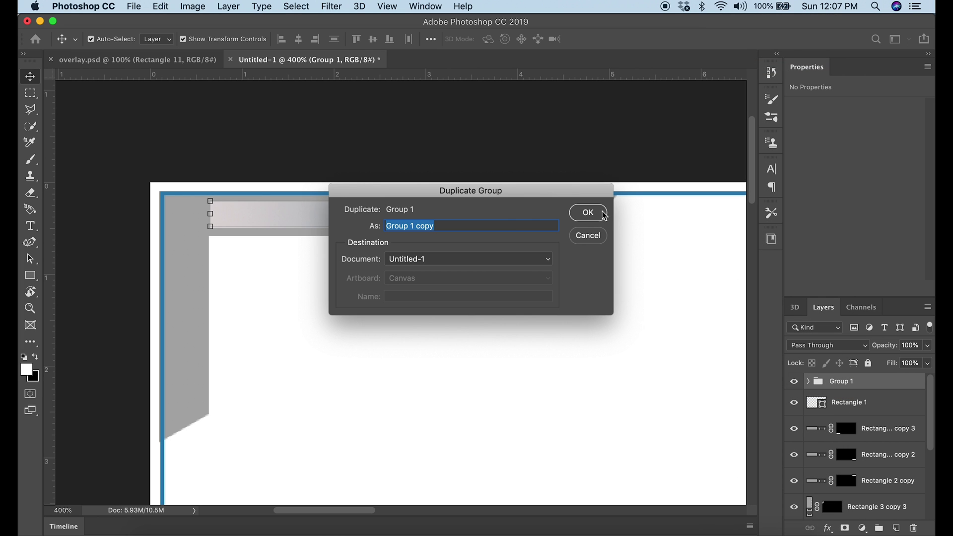
left_click(588, 212)
left_click_drag(370, 222, 375, 375)
left_click(160, 6)
mouse_move(171, 240)
left_click(357, 457)
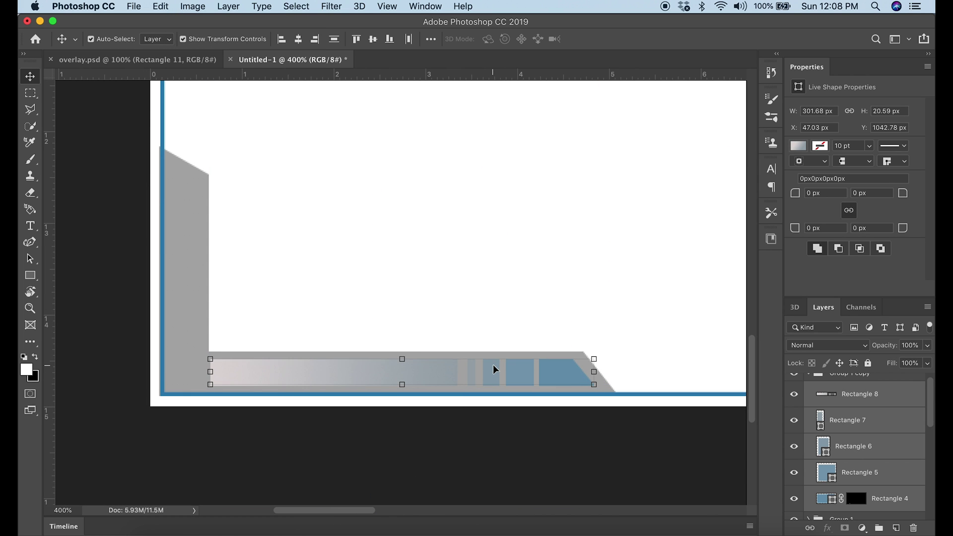
- Duplicate the group as Group 1 copy 2 and move its Rectangles 4–8 up and right
right_click(849, 380)
left_click(745, 66)
left_click(588, 215)
left_click(809, 378)
left_click(838, 405)
scroll(837, 407, "down", 2)
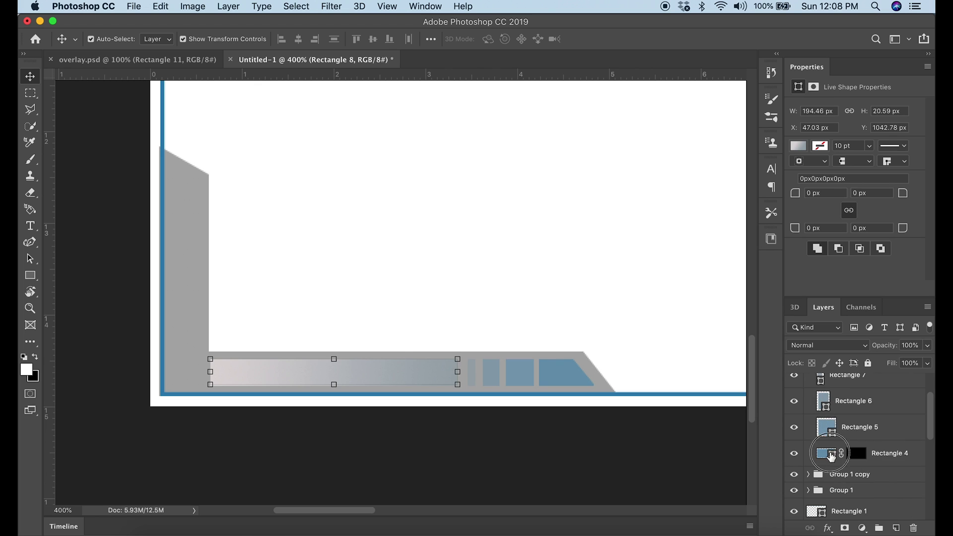
left_click(833, 453, "shift")
left_click_drag(355, 300, 416, 261)
left_click(134, 6)
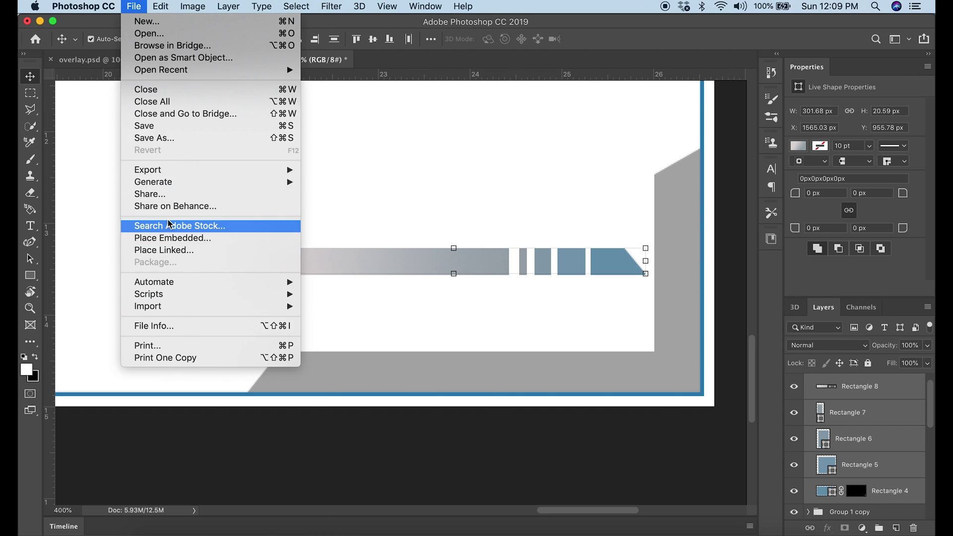
- Flip the third copy horizontally and reverse its gradient to run blue-grey to light
mouse_move(161, 6)
mouse_move(288, 301)
left_click(392, 449)
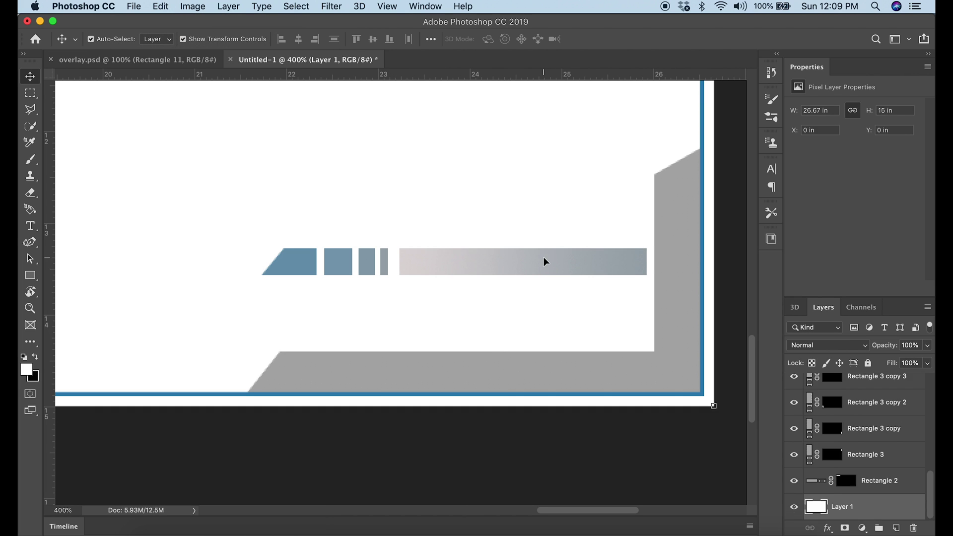
left_click(798, 146)
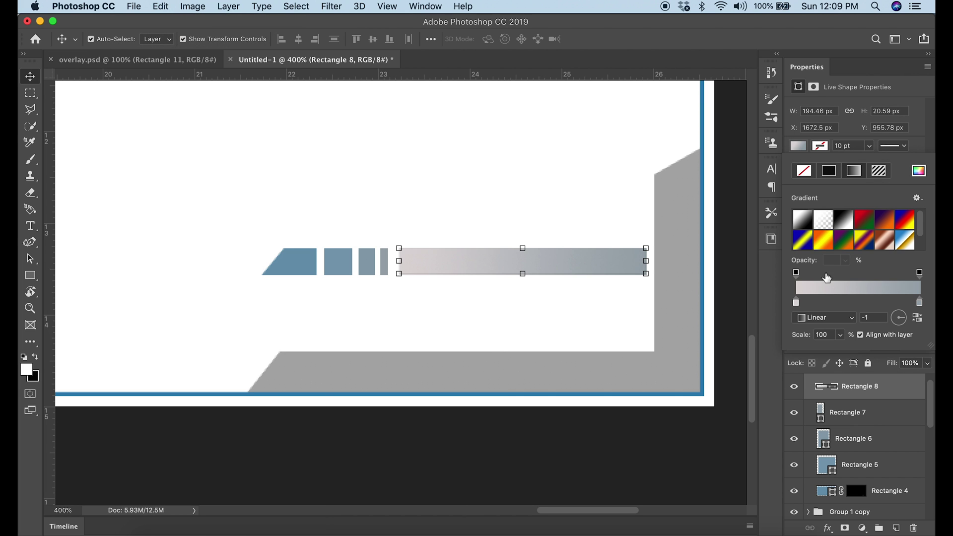
left_click_drag(879, 309, 882, 306)
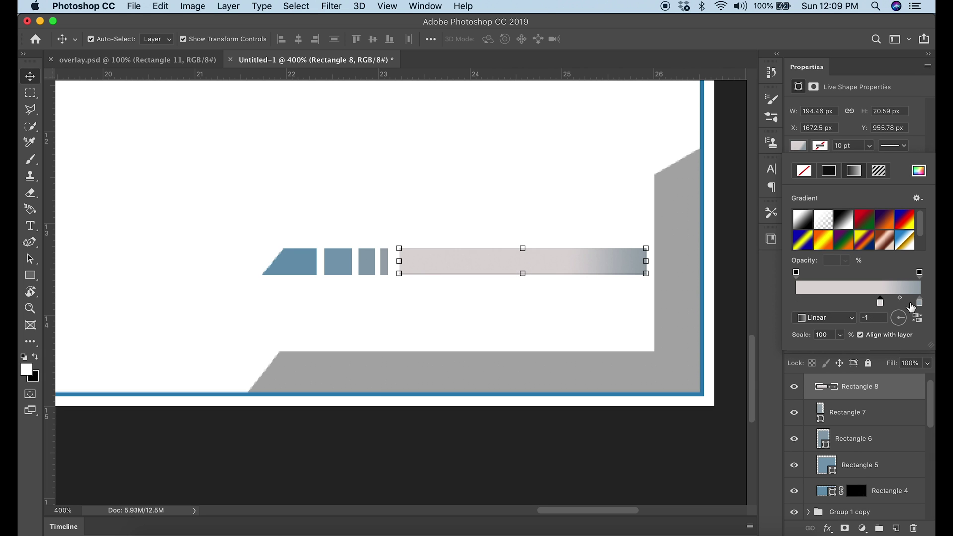
left_click_drag(796, 299, 795, 299)
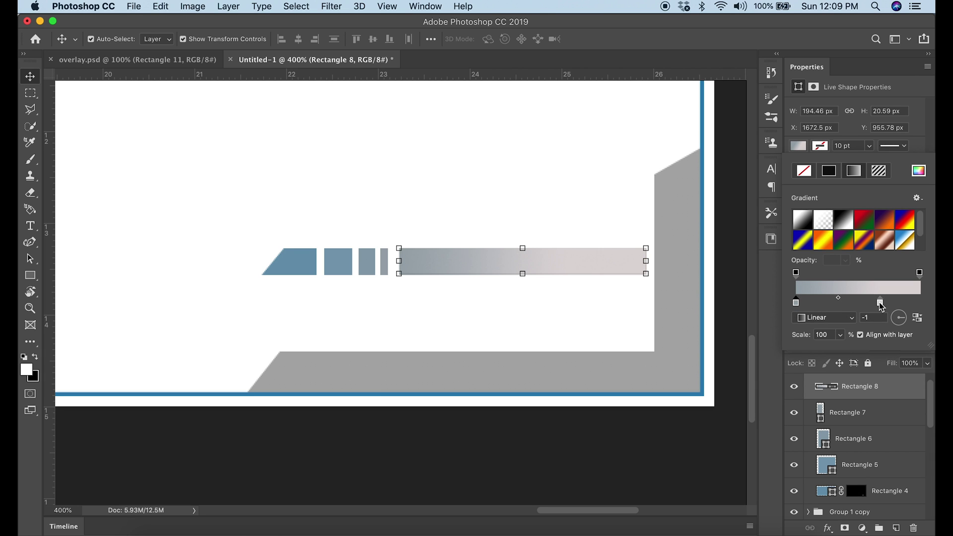
left_click(920, 303)
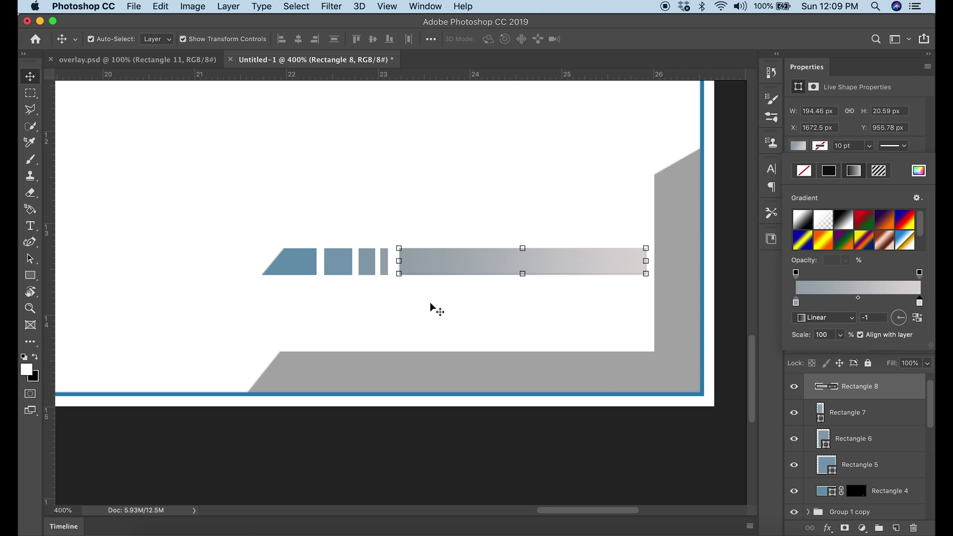
left_click(880, 420, "super")
- Move the mirrored strip and blue blocks onto the bottom-right grey edge and group them
left_click(875, 440, "super")
left_click(875, 464, "super")
left_click(875, 489, "super")
left_click_drag(544, 263, 551, 380)
key("super+g")
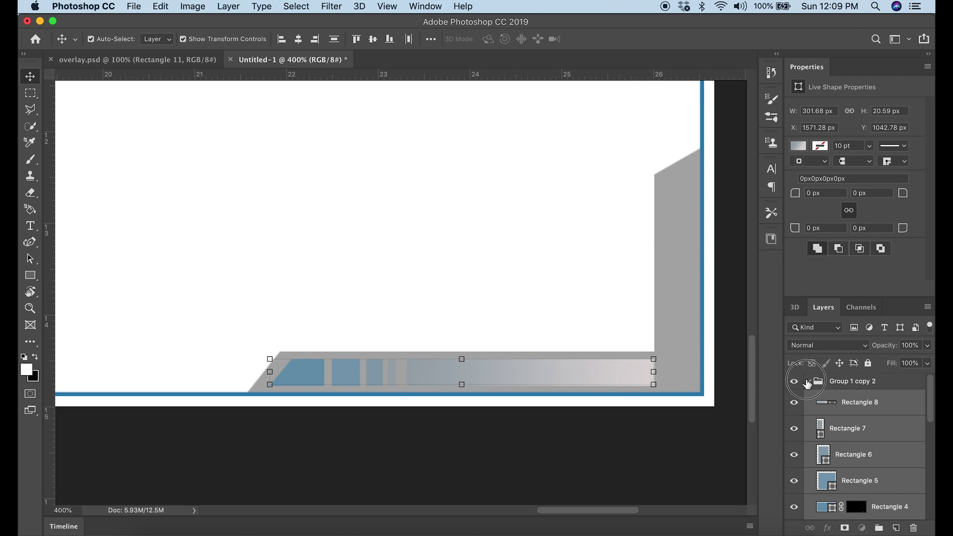
- Duplicate it as Group 1 copy 3, move it to the top-right edge and flip it vertically
right_click(855, 382)
left_click(778, 70)
left_click(589, 212)
left_click(809, 381)
left_click(818, 404)
scroll(824, 422, "down", 3)
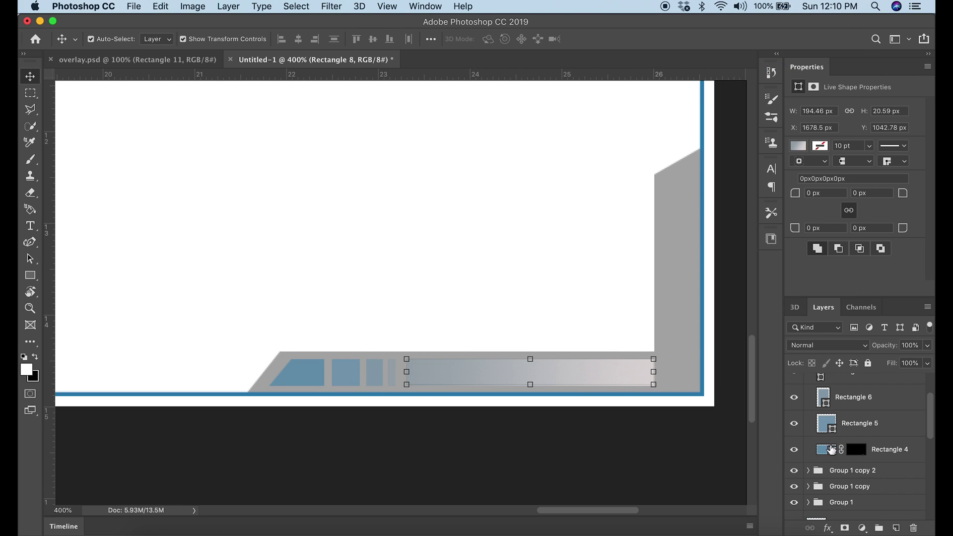
left_click(830, 450, "shift")
left_click_drag(536, 373, 541, 217)
left_click(161, 6)
mouse_move(233, 305)
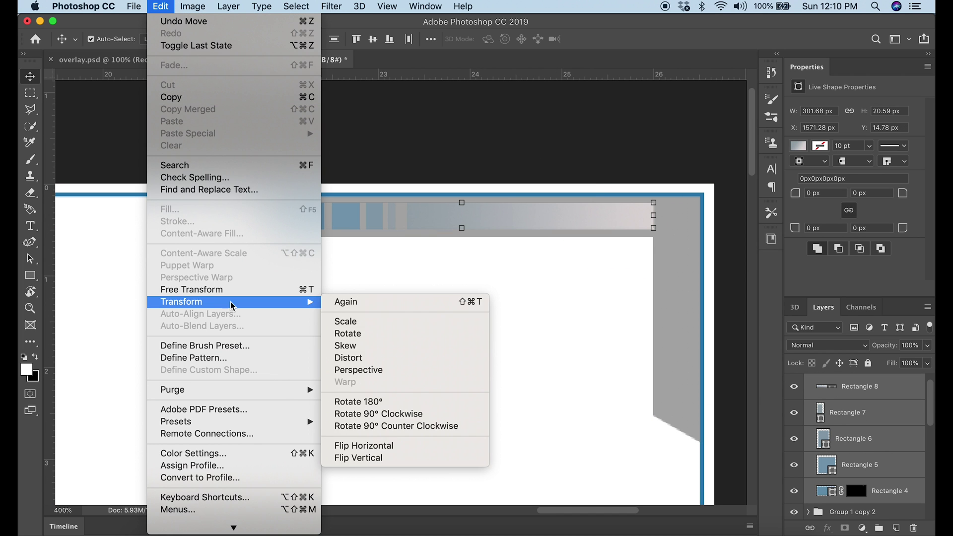
left_click(358, 458)
key("super+minus")
key("super+minus")
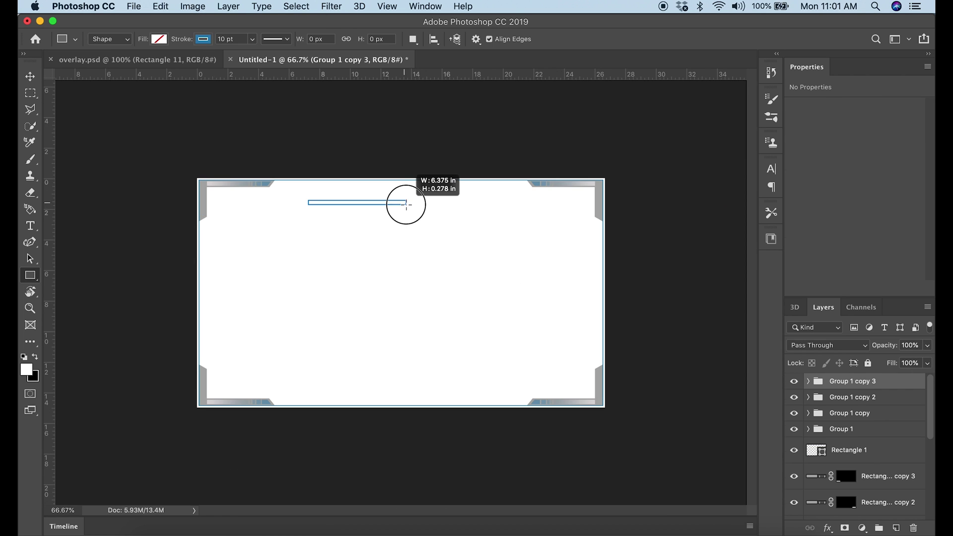
- Draw a thin red rectangle near the top of the canvas with no stroke
left_click_drag(404, 202, 394, 203)
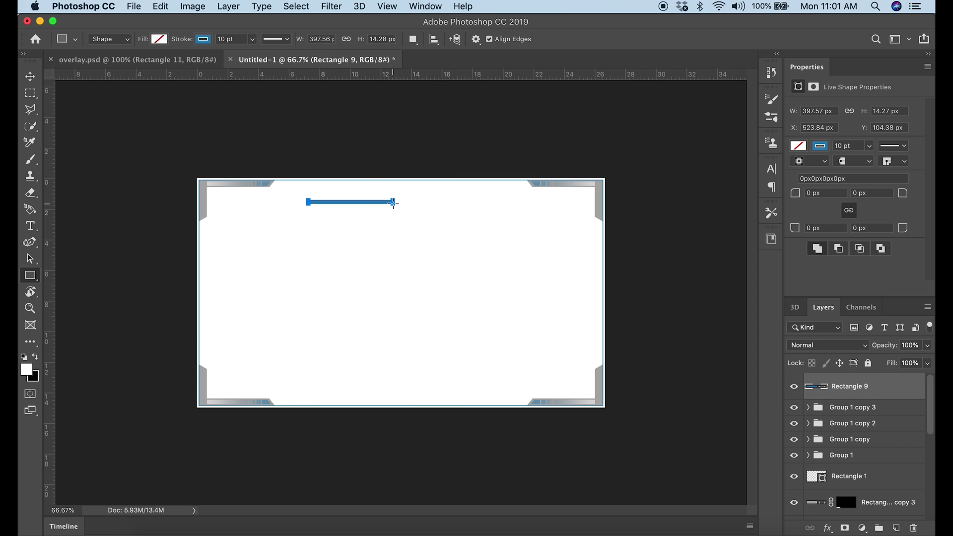
left_click(822, 146)
left_click(804, 171)
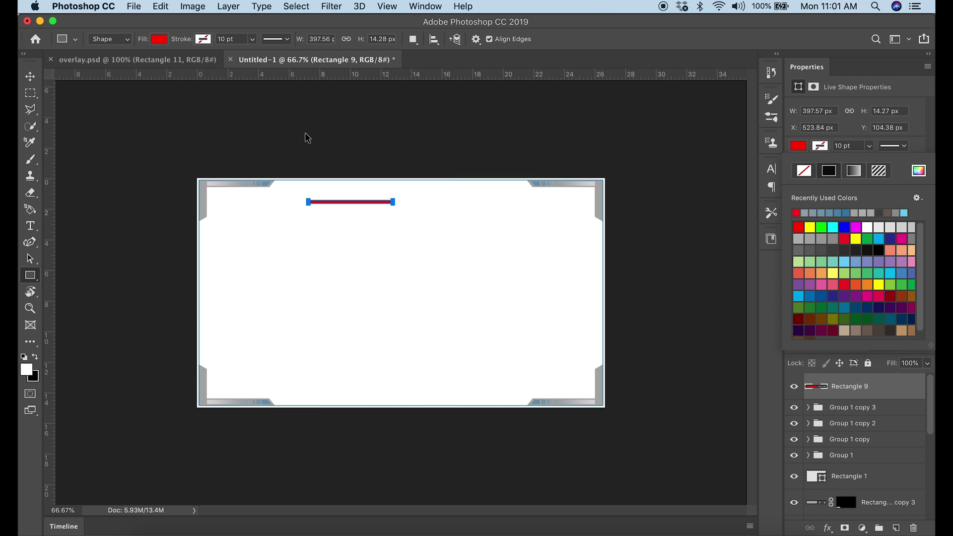
left_click(369, 144)
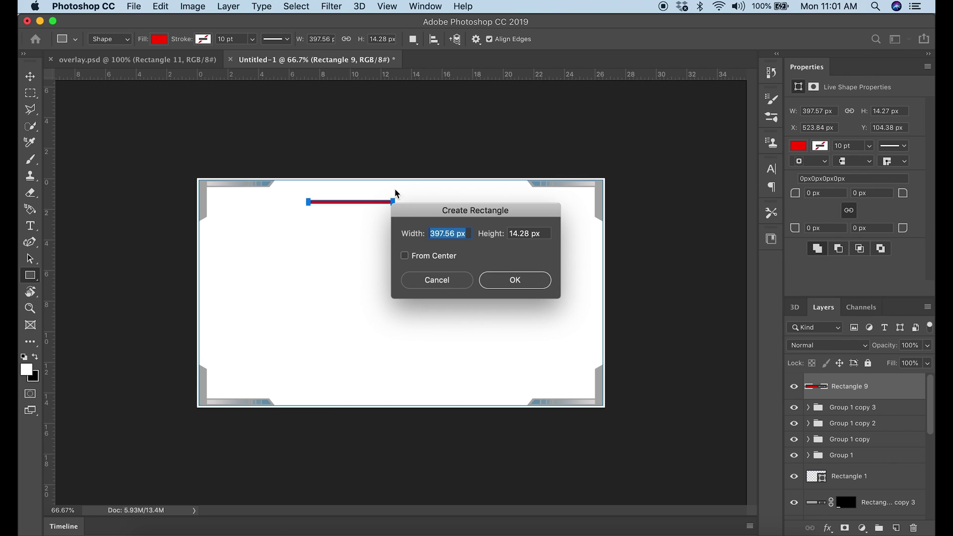
left_click(439, 279)
- Mask the red bar into a slant-ended trapezoid using a Polygonal Lasso selection
key("super+plus")
key("super+plus")
key("super+plus")
left_click_drag(318, 176, 520, 462)
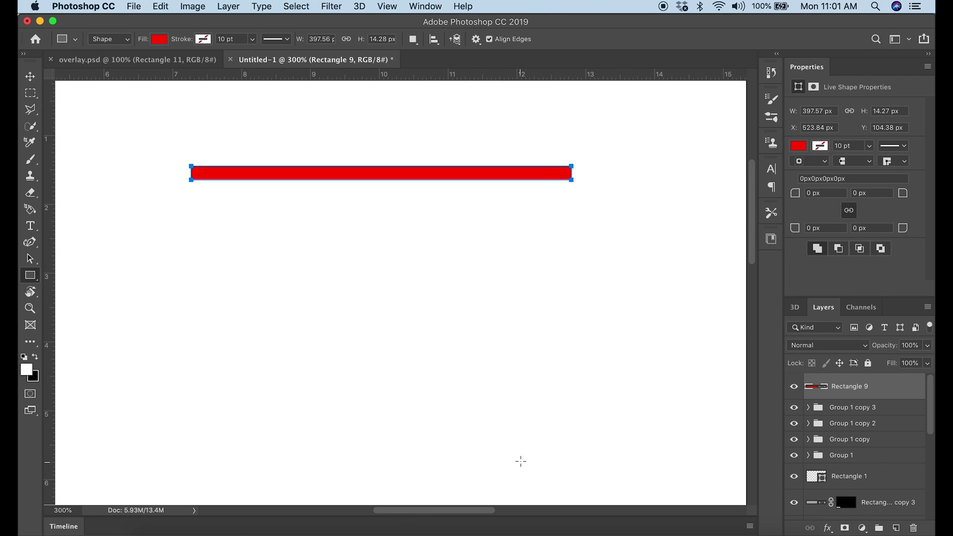
left_click_drag(273, 294, 302, 311)
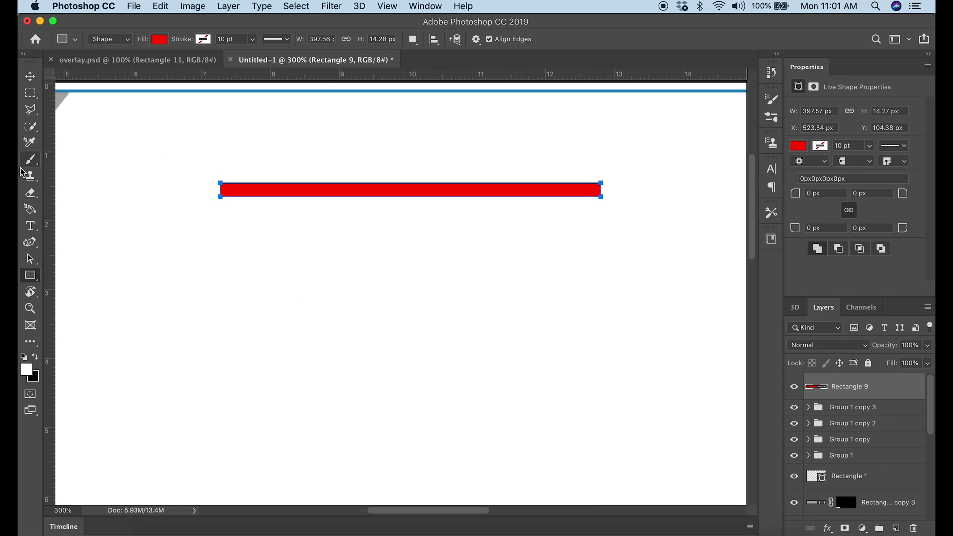
left_click(30, 109)
left_click(216, 198)
left_click(248, 177)
left_click(584, 177)
left_click(608, 202)
left_click(216, 198)
left_click(844, 528)
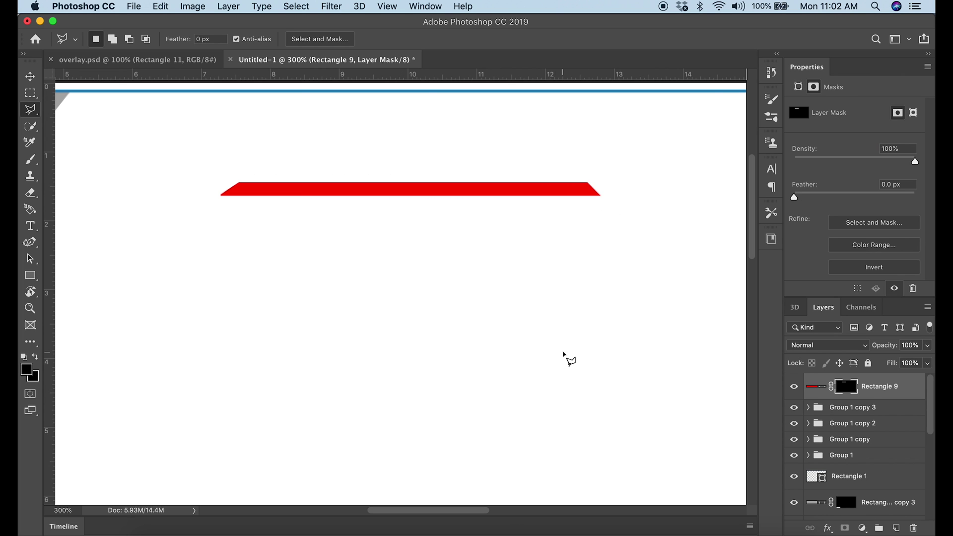
- Move the red trapezoid up so it sits centred on the top edge
key("v")
left_click_drag(358, 191, 514, 106)
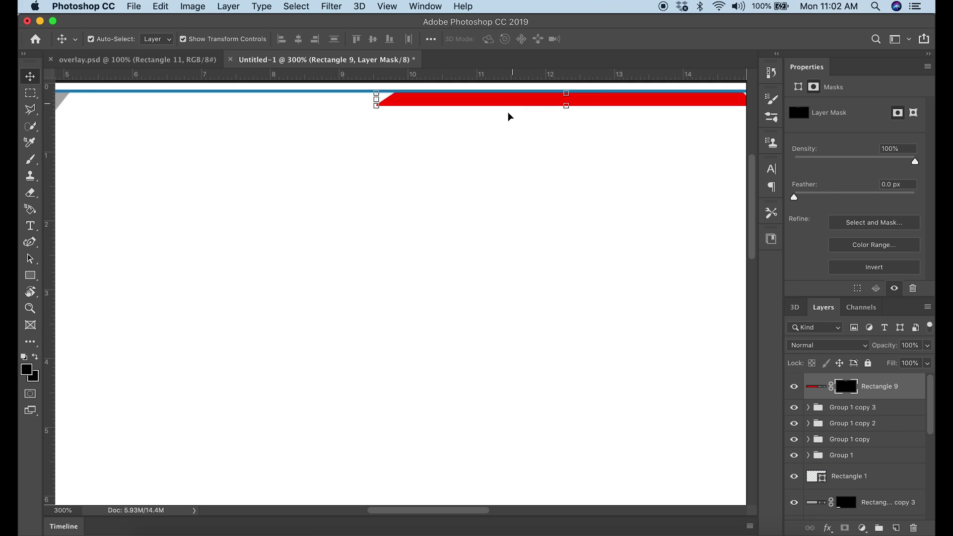
key("super+minus")
key("super+minus")
- Duplicate Rectangle 9 and drag the copy down to the bottom edge
right_click(846, 386)
left_click(824, 449)
key("Return")
left_click_drag(425, 130, 424, 453)
left_click(161, 7)
mouse_move(207, 304)
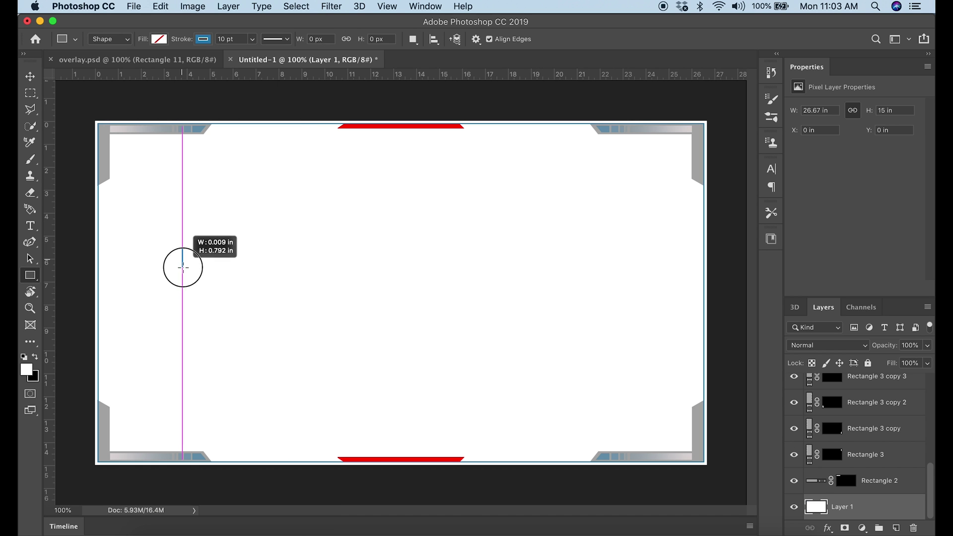
- Flip the bottom bar copy vertically and give the new vertical bar red fill, no stroke
left_click_drag(184, 266, 186, 293)
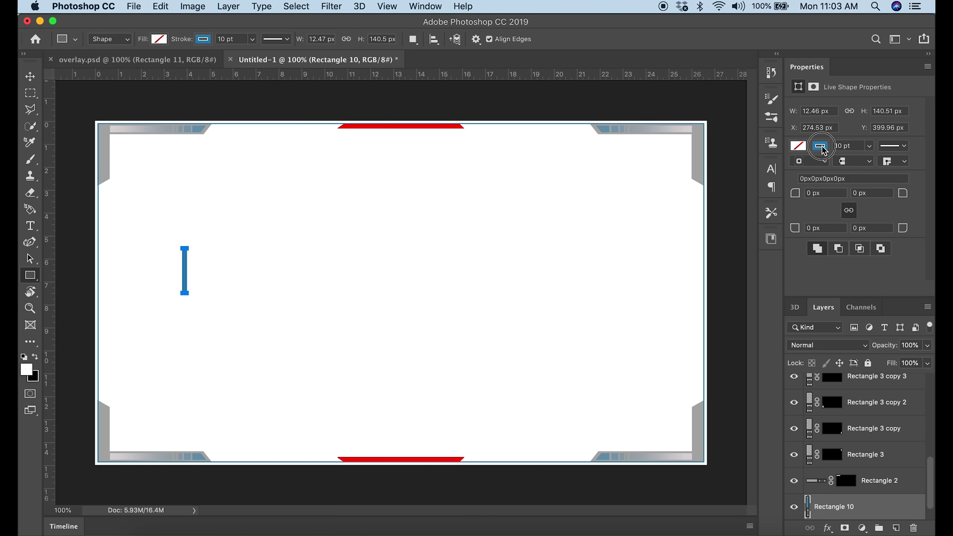
left_click(821, 146)
left_click(803, 167)
left_click(798, 146)
left_click(799, 227)
left_click(183, 204)
left_click(440, 281)
key("super+plus")
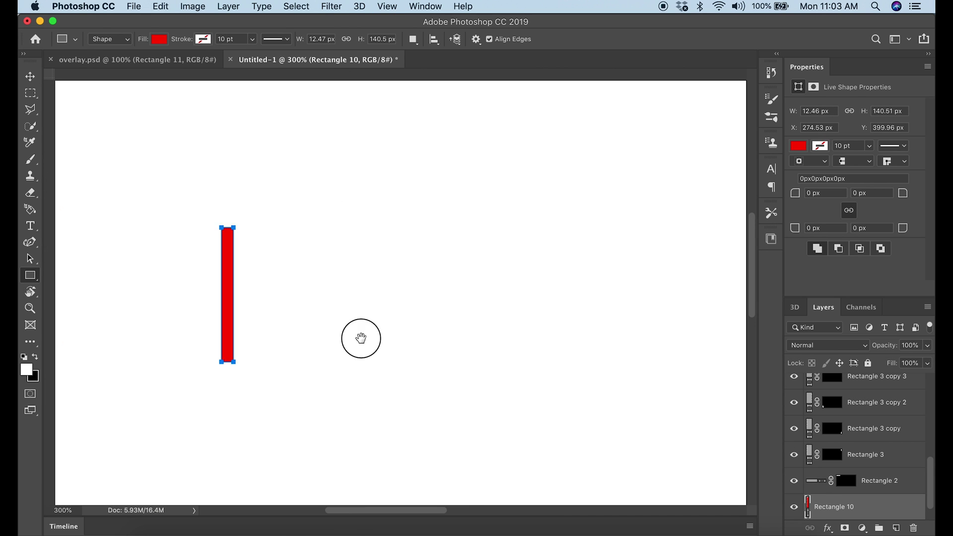
- Mask the vertical bar's ends into slants with a Polygonal Lasso selection
key("l")
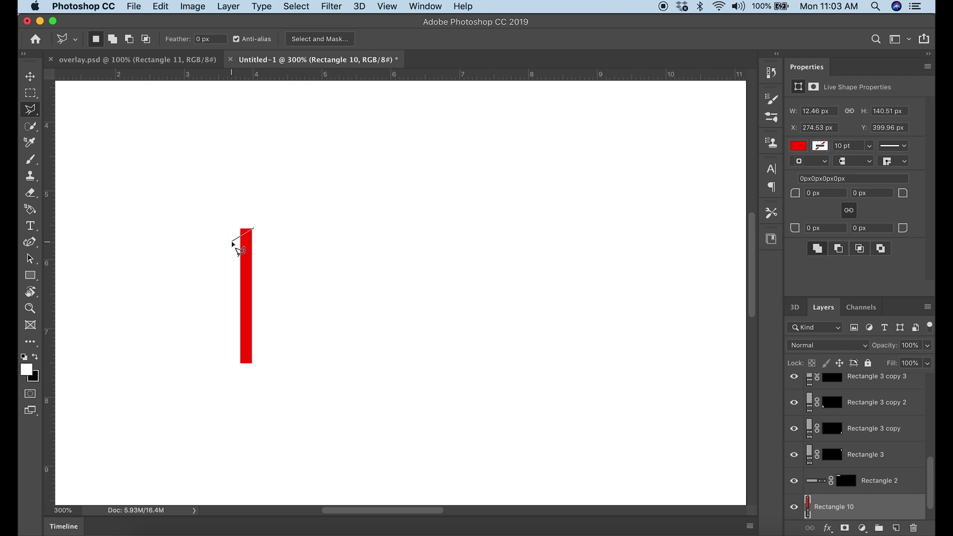
left_click(231, 243)
left_click(236, 348)
left_click(255, 365)
left_click(266, 241)
left_click(254, 229)
left_click(845, 528)
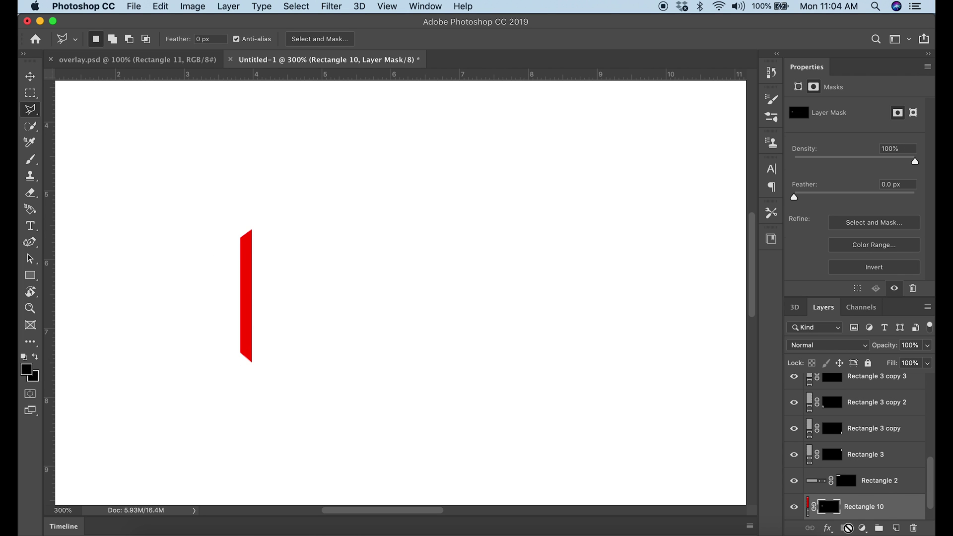
key("super+plus")
key("super+minus")
key("super+minus")
- Move the vertical red bar onto the left edge guide and duplicate its layer
key("v")
left_click_drag(296, 285, 621, 317)
right_click(895, 506)
left_click(767, 62)
key("Return")
- Flip the copy horizontally for the right edge, then draw a rectangle across the bottom
left_click(160, 6)
mouse_move(194, 301)
left_click(437, 446)
key("super+minus")
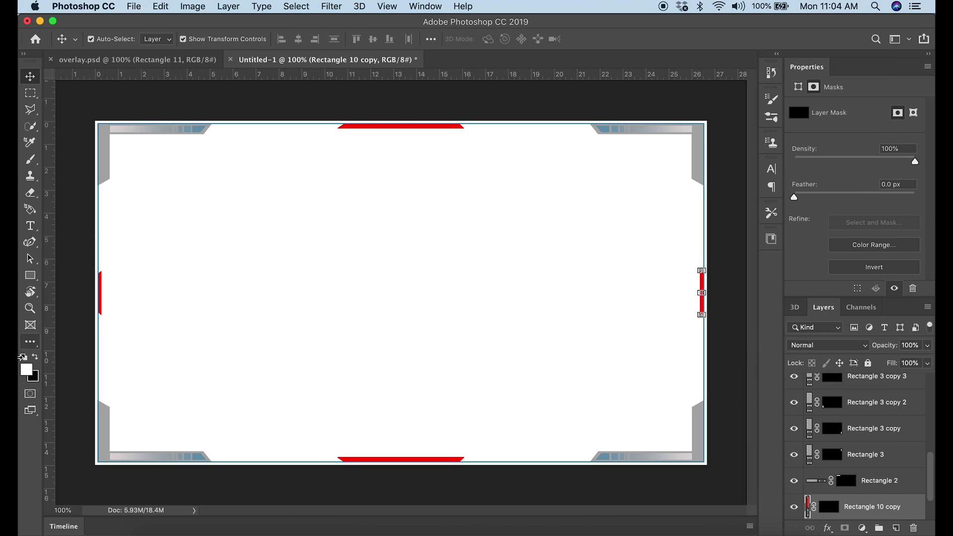
key("u")
left_click_drag(109, 419, 702, 462)
- Make the bottom rectangle grey with its layer Fill lowered to 25%
left_click(798, 146)
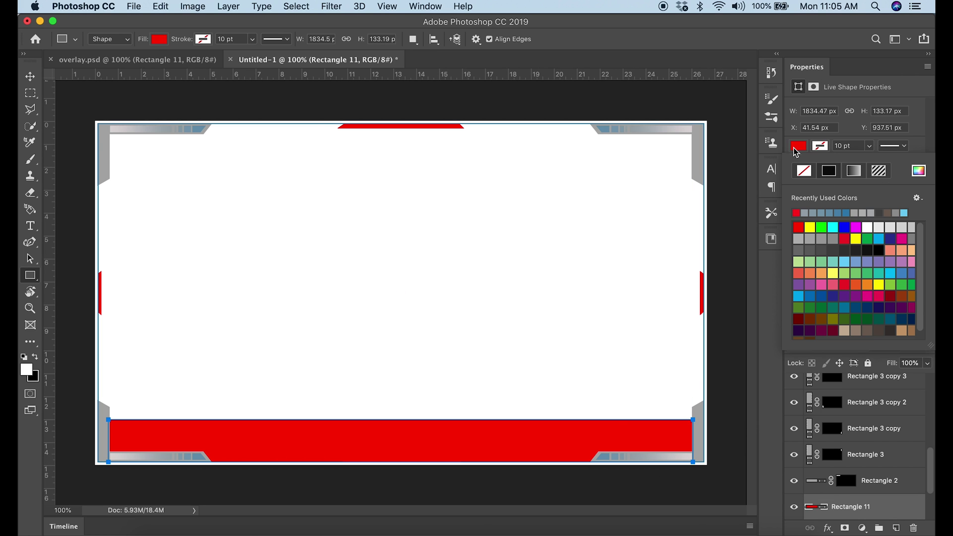
left_click(872, 214)
left_click_drag(927, 363, 883, 383)
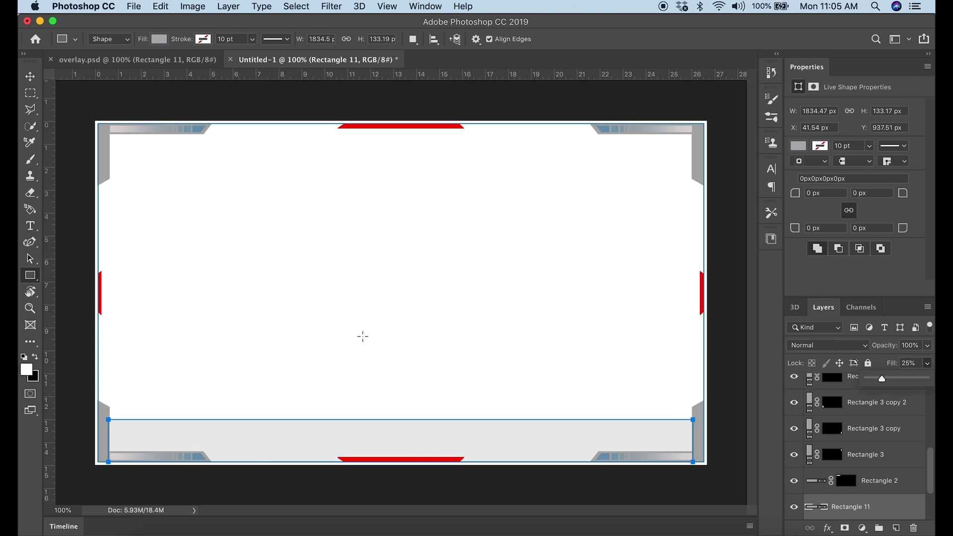
- Shorten the grey band from its top and draw a thin strip along it
left_click(35, 79)
left_click_drag(400, 419, 401, 418)
left_click_drag(109, 413, 693, 418)
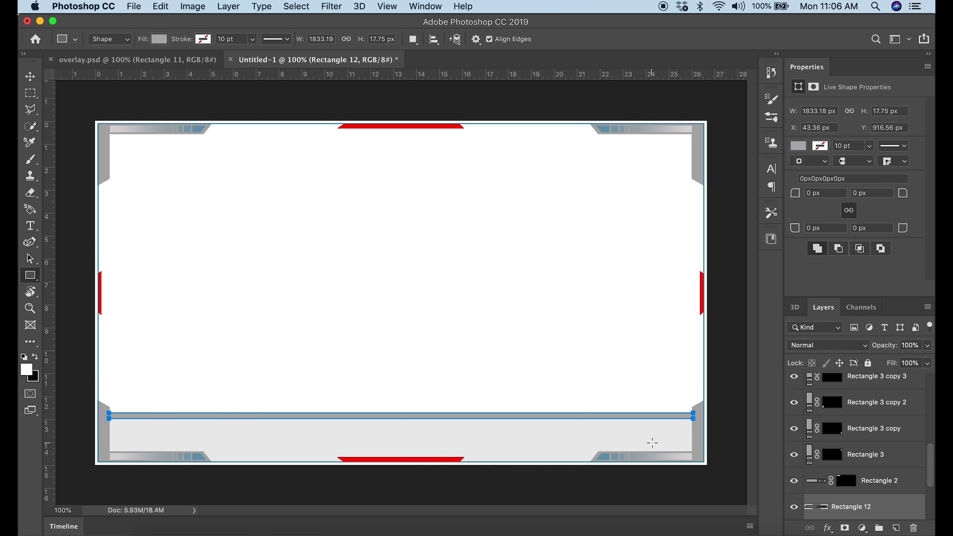
- Transform the strip down to a 3.46 px hairline and save the file as tutorial.psd
key("v")
key("super+BackSpace")
left_click(160, 7)
left_click(170, 21)
key("super+plus")
key("super+plus")
key("super+plus")
left_click_drag(299, 416, 333, 213)
left_click_drag(436, 291, 436, 311)
key("ctrl+minus")
key("ctrl+minus")
key("ctrl+minus")
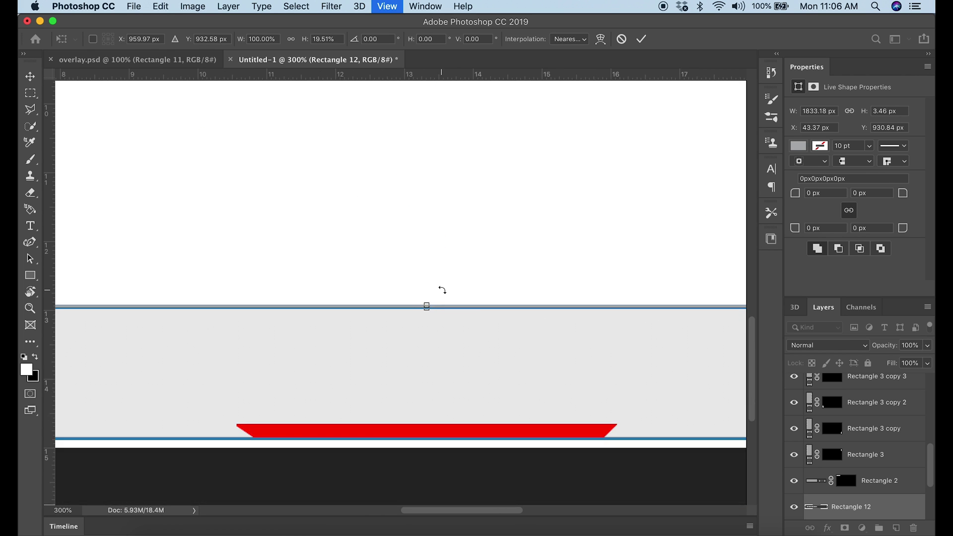
left_click(641, 40)
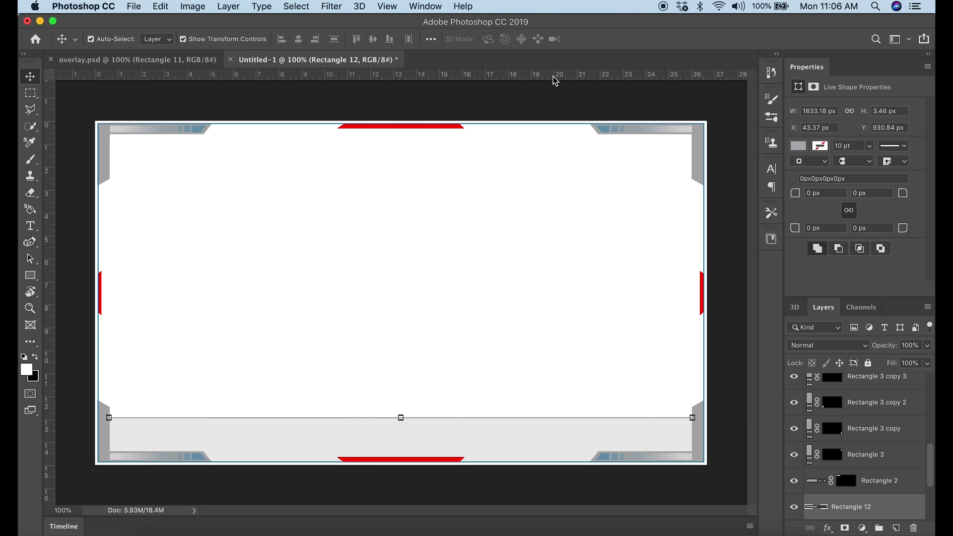
key("super+s")
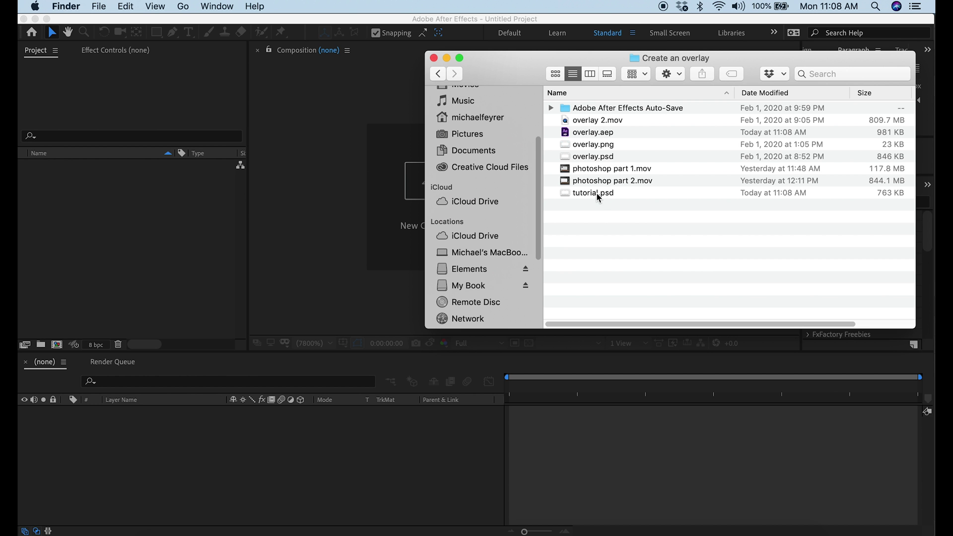
left_click(589, 194)
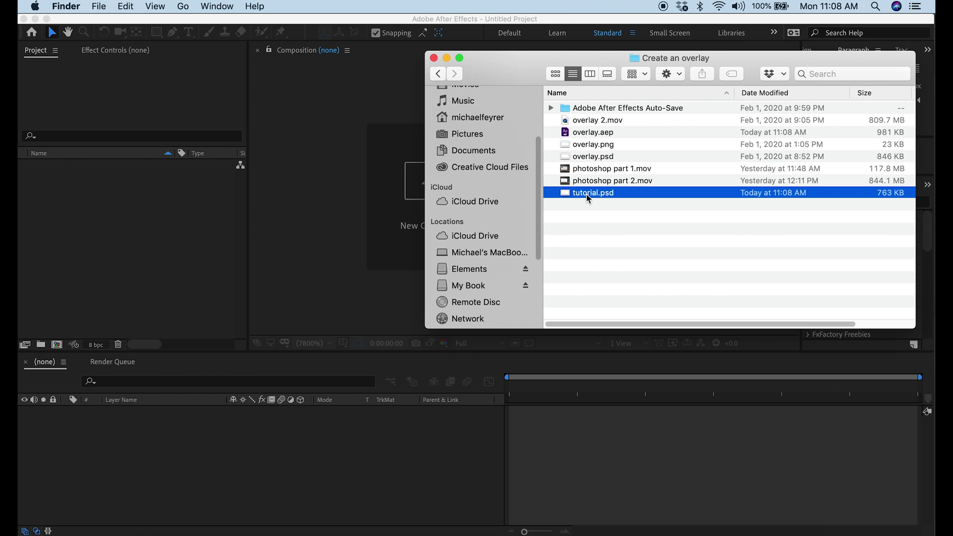
- Import tutorial.psd into the Project as Composition - Retain Layer Sizes
left_click_drag(586, 194, 139, 230)
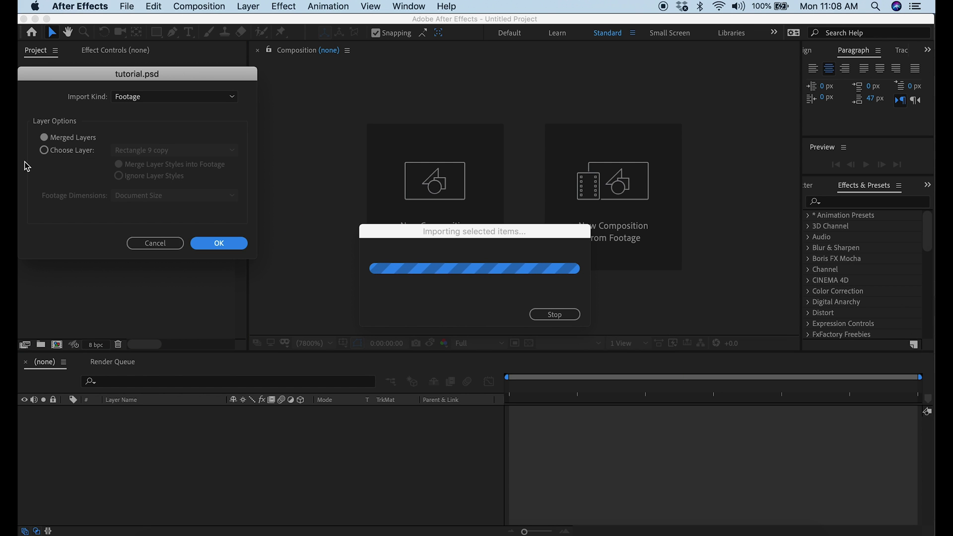
left_click(232, 98)
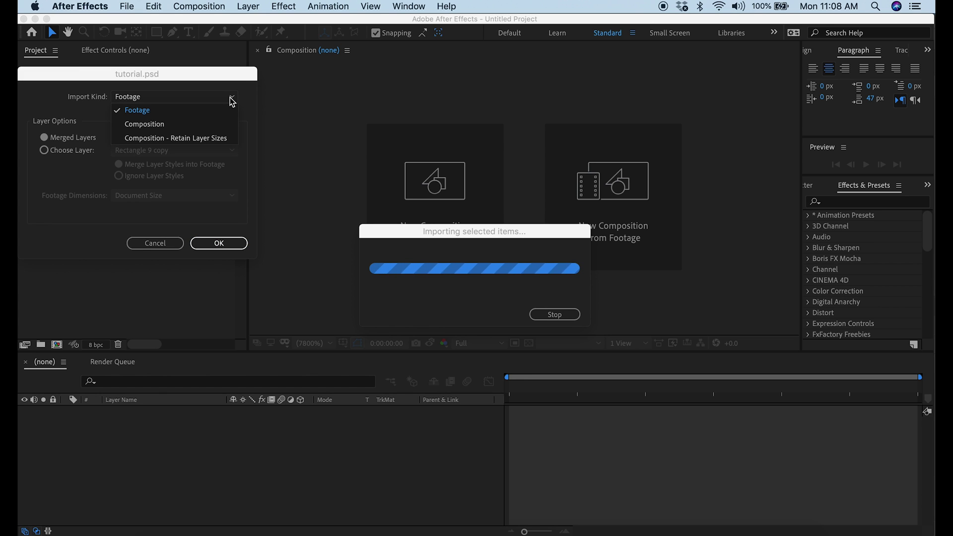
left_click(206, 142)
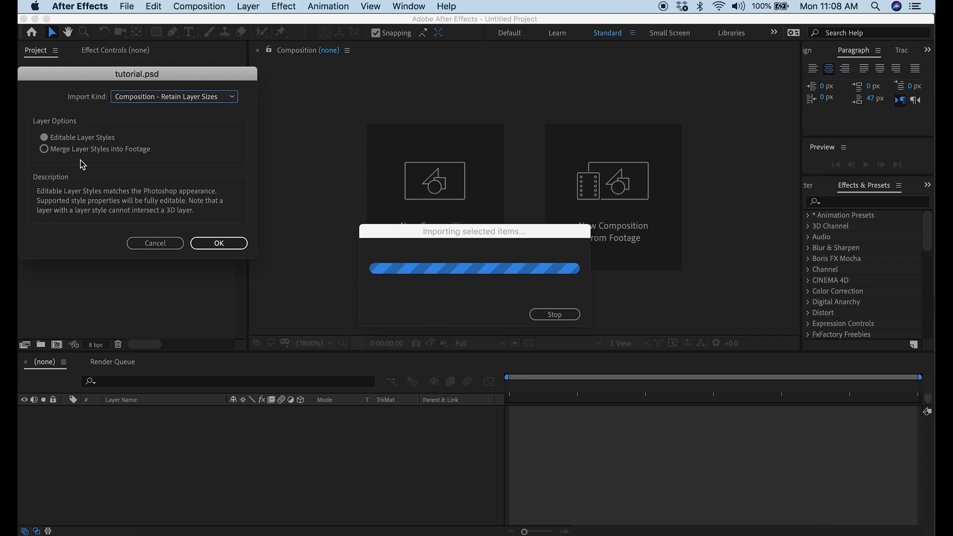
left_click(219, 244)
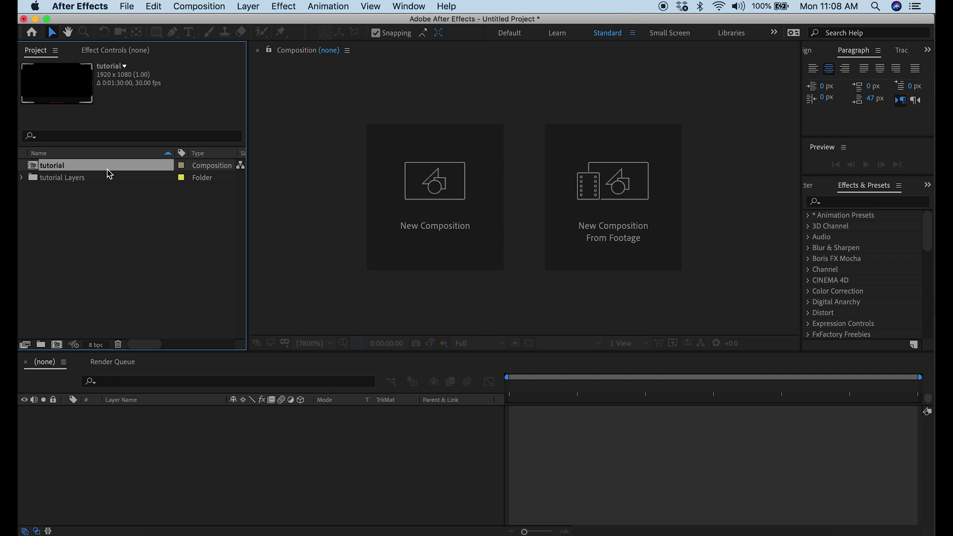
- Open the tutorial comp and set a Position keyframe on Rectangle 9 copy at 0:00:00
double_click(108, 166)
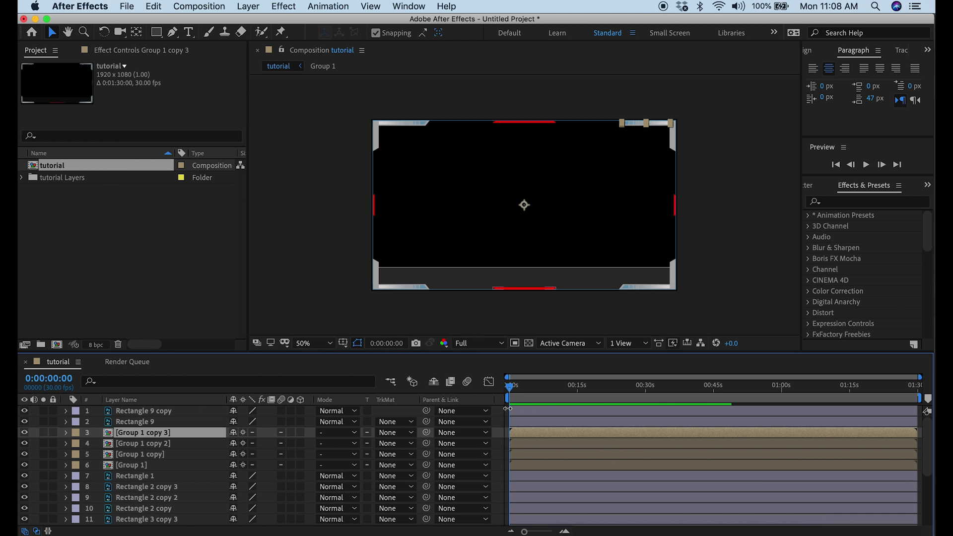
left_click(144, 422)
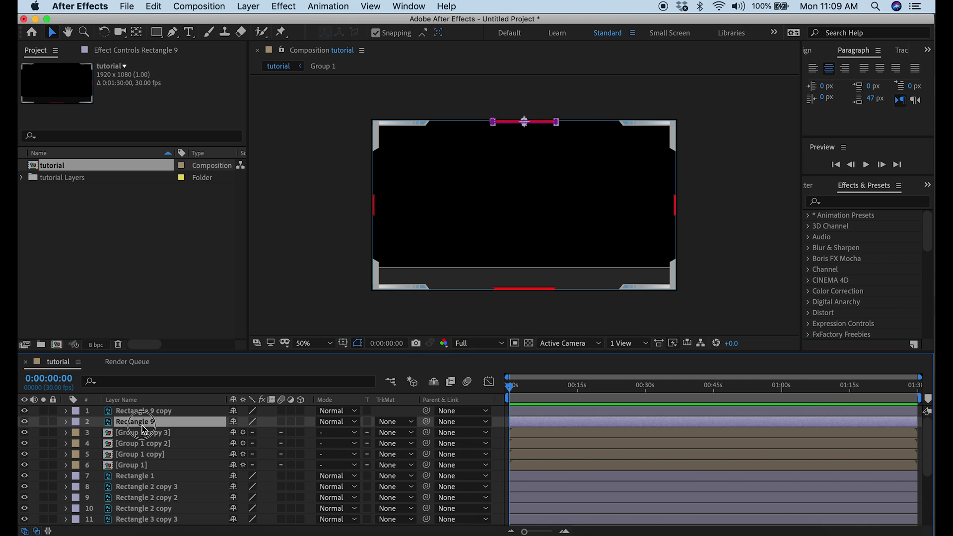
left_click(152, 412)
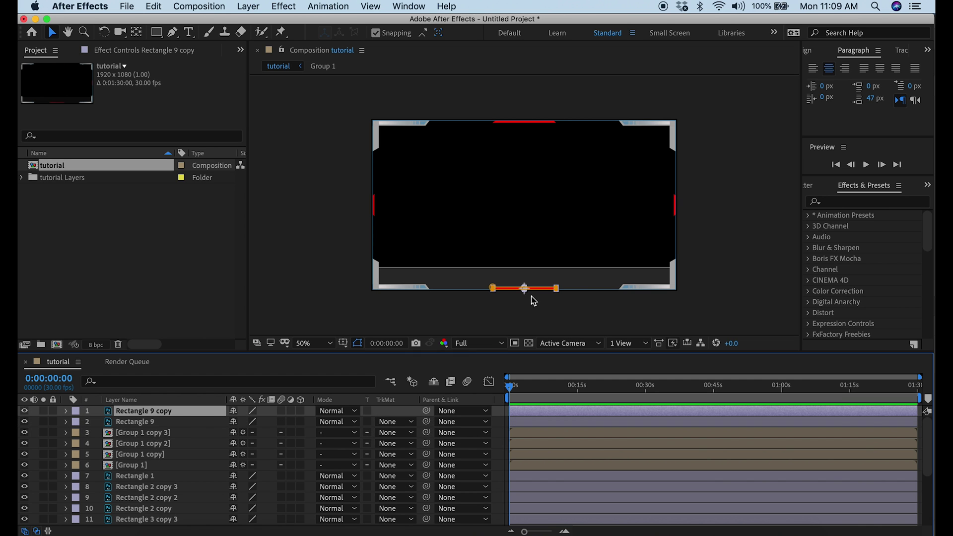
left_click(66, 412)
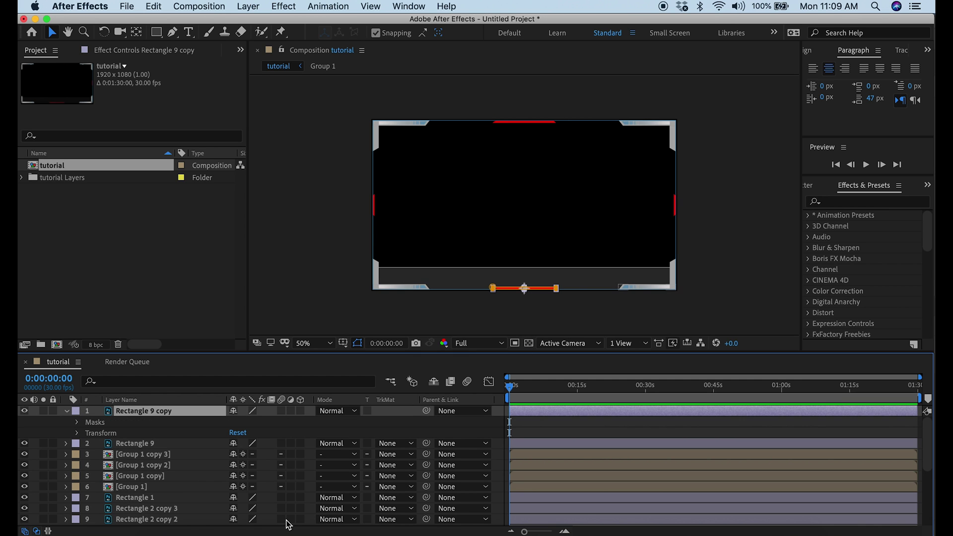
left_click(78, 433)
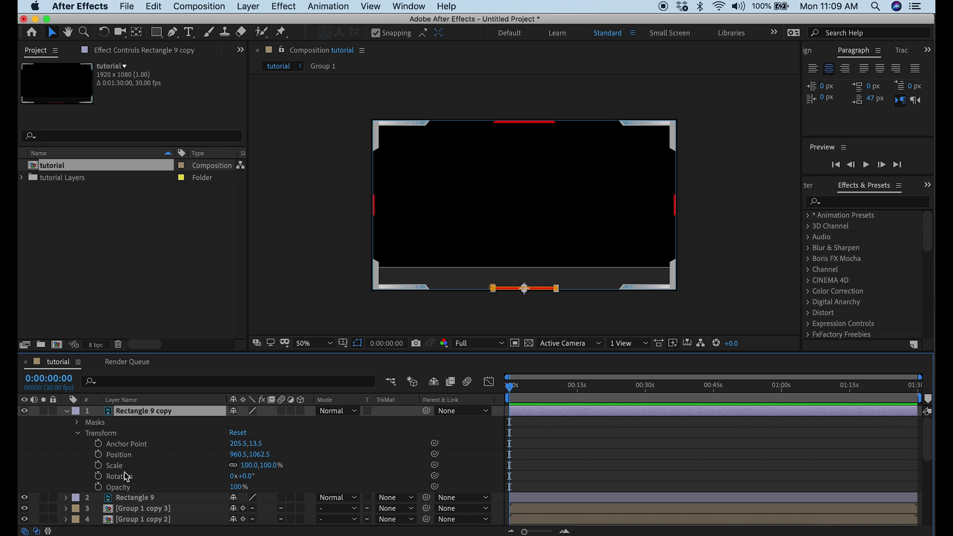
left_click(98, 454)
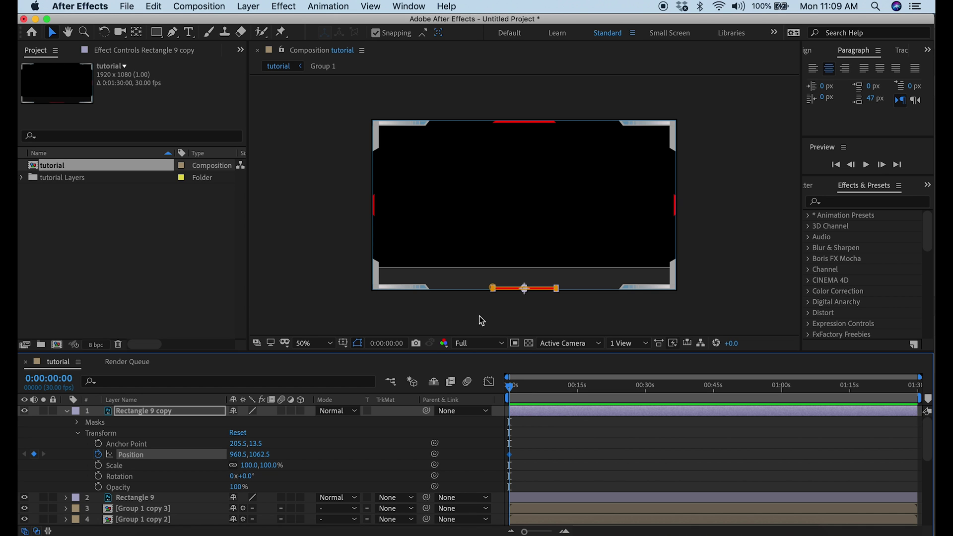
scroll(479, 318, "up", 2)
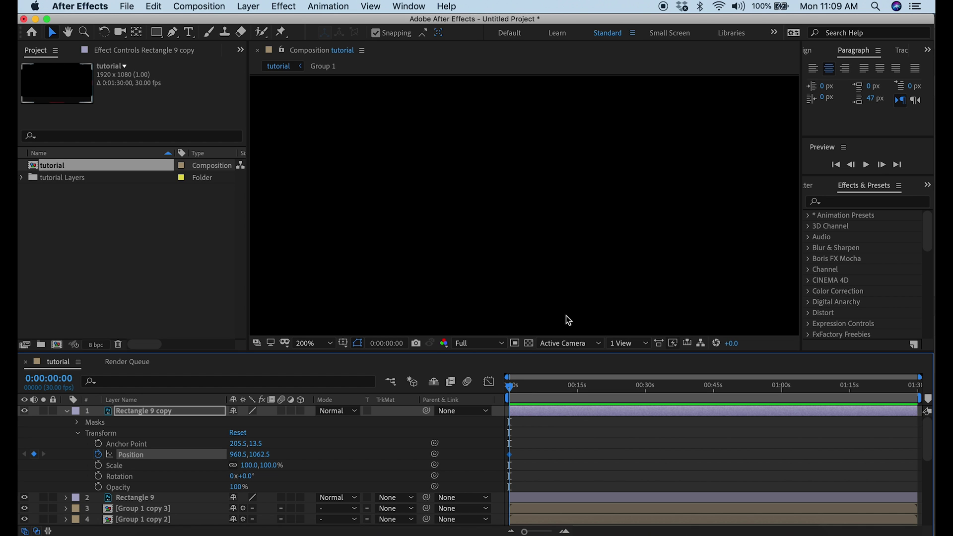
- At 0:30, keyframe the bottom bar sliding left, and move its layer down above Layer 1
key("space")
left_click_drag(570, 307, 587, 200)
left_click_drag(530, 301, 539, 147)
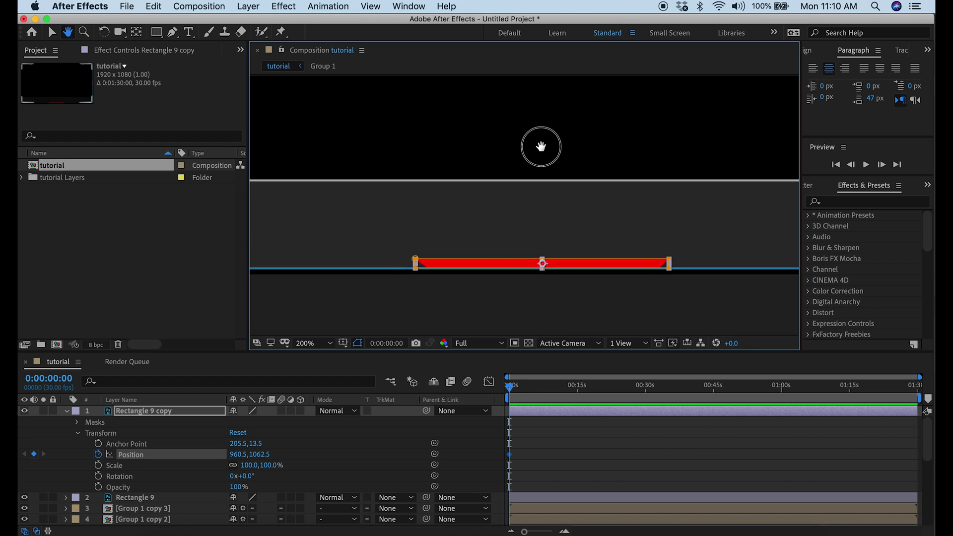
key("v")
key("comma")
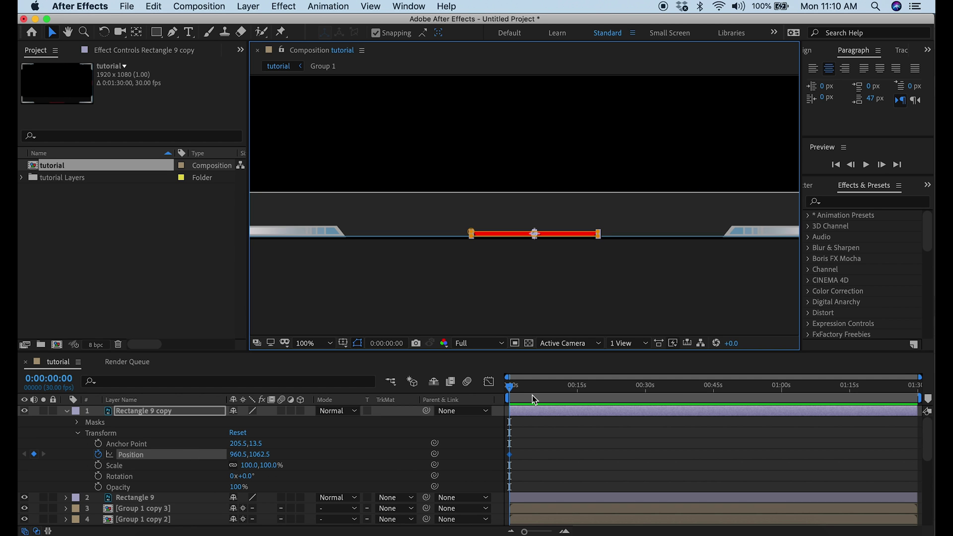
left_click_drag(516, 398, 647, 397)
left_click_drag(241, 454, 211, 462)
key("period")
key("space")
left_click_drag(278, 325, 423, 321)
key("shift+Right")
left_click_drag(143, 411, 148, 515)
- Keyframe the bar sliding right near 1:00, then set X back to 960.5 at 1:29:29
left_click_drag(650, 390, 783, 402)
key("comma")
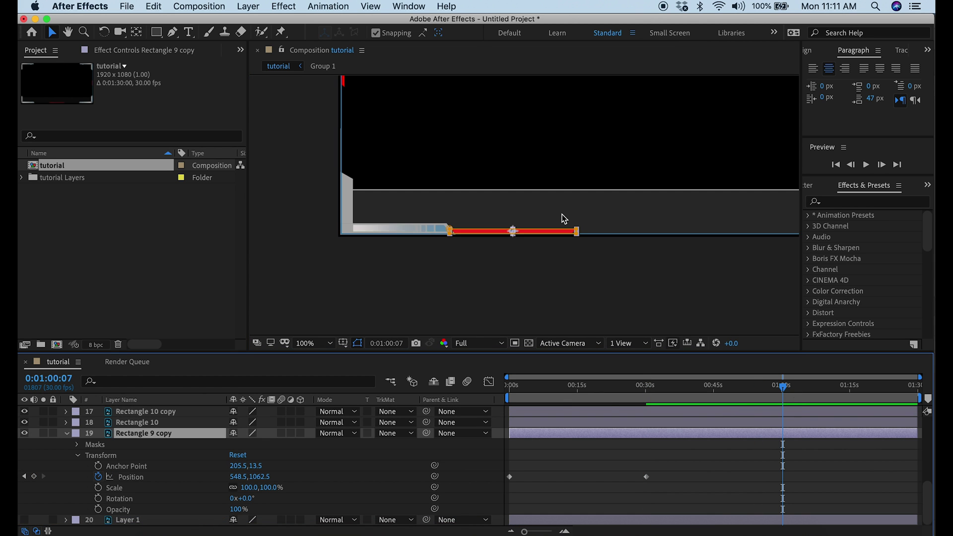
key("space")
left_click_drag(564, 218, 446, 221)
left_click_drag(238, 477, 289, 479)
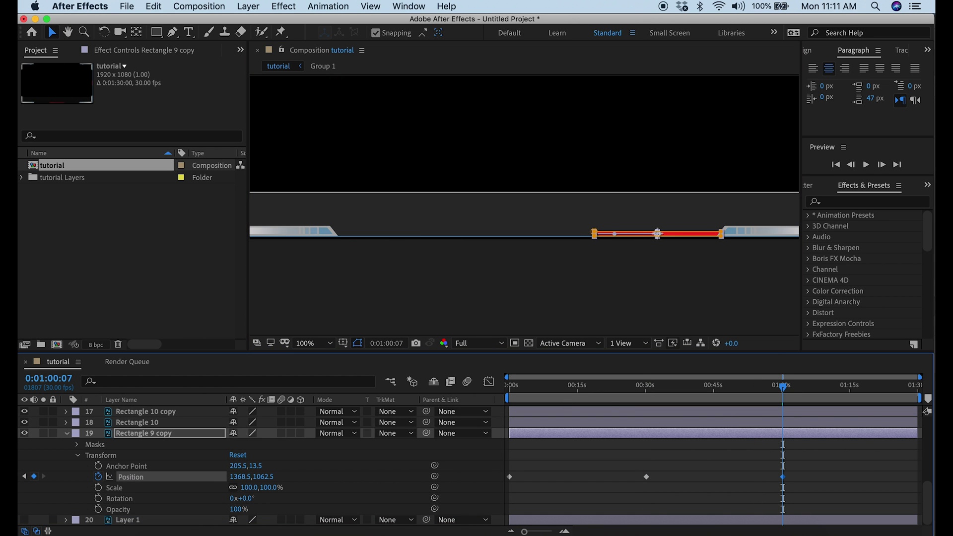
left_click_drag(784, 391, 499, 426)
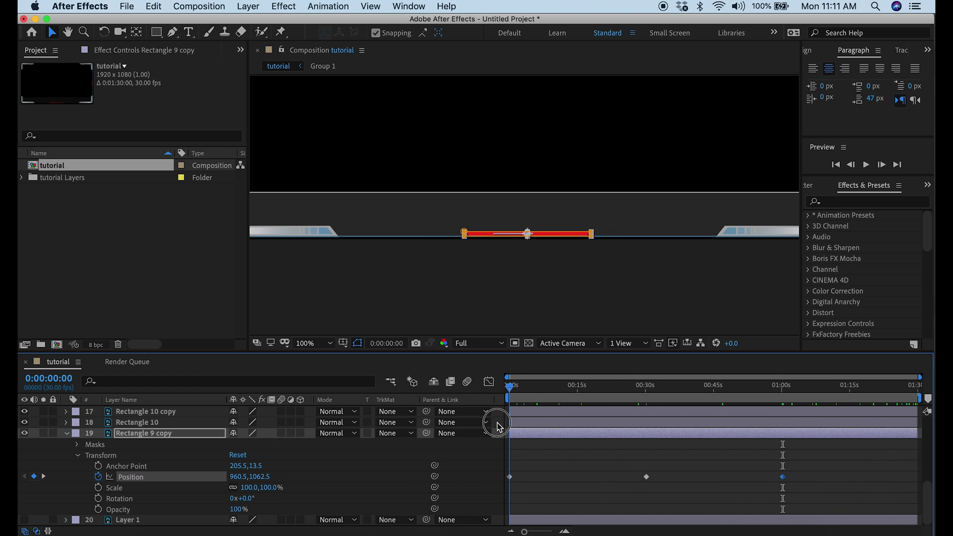
left_click_drag(499, 426, 920, 469)
left_click(236, 476)
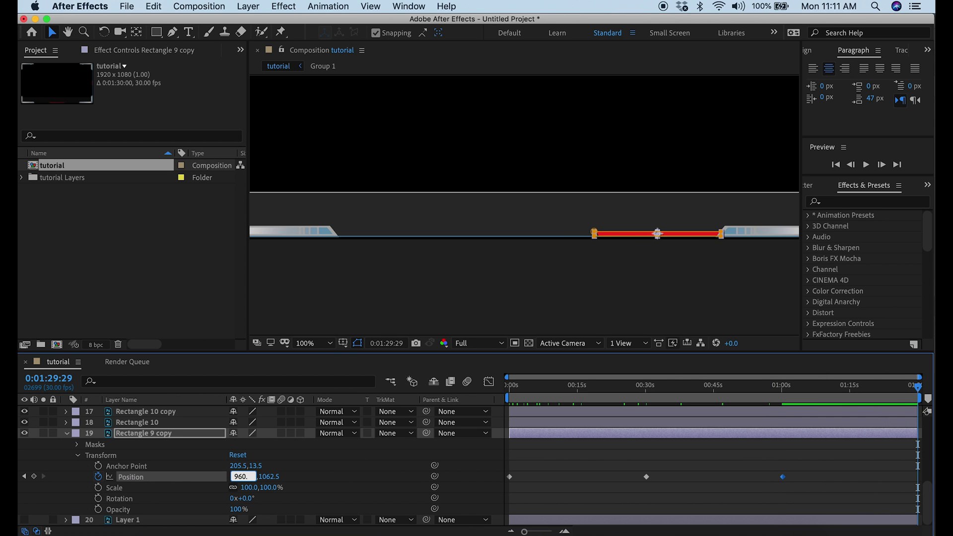
key("Return")
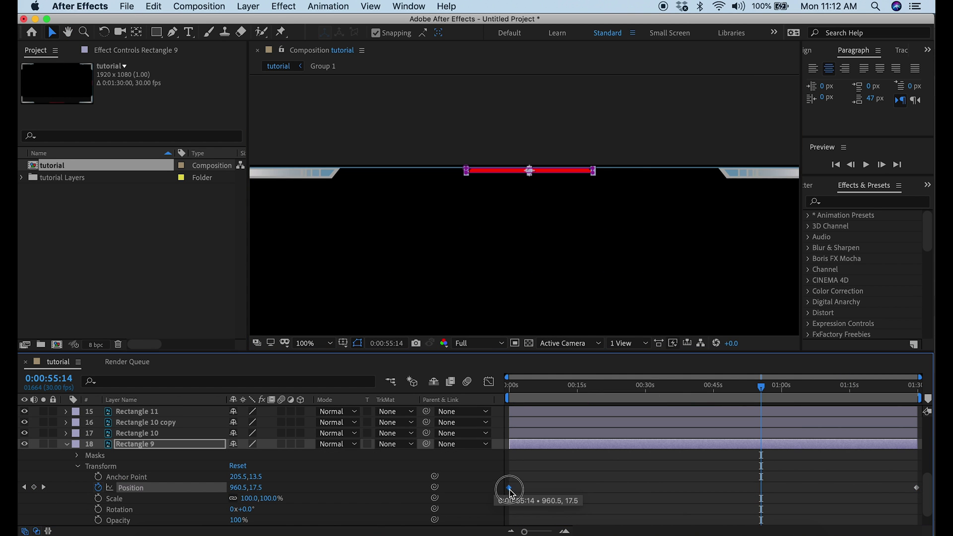
- Preview the sliding side bars, return the playhead to 0:00, and bring up Layer > New
left_click_drag(762, 417, 827, 460)
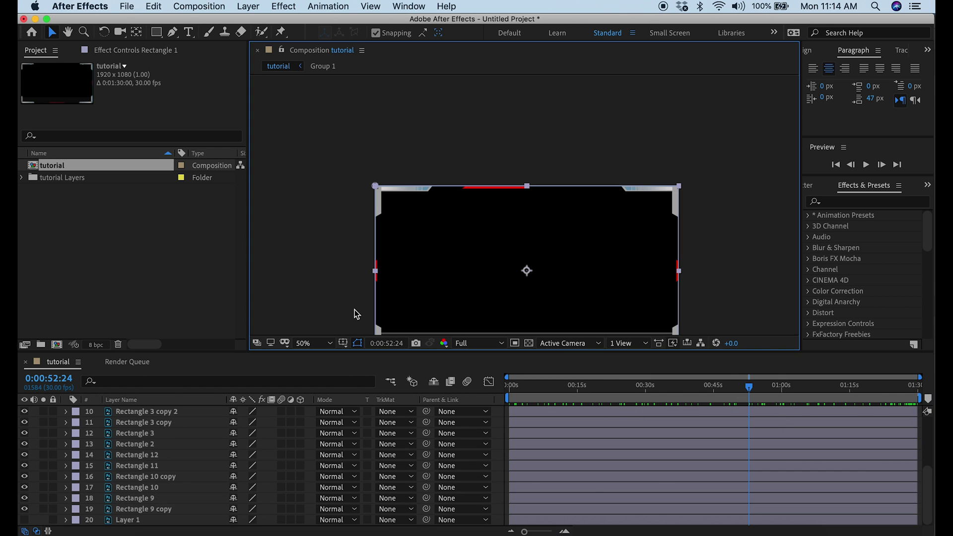
key("Home")
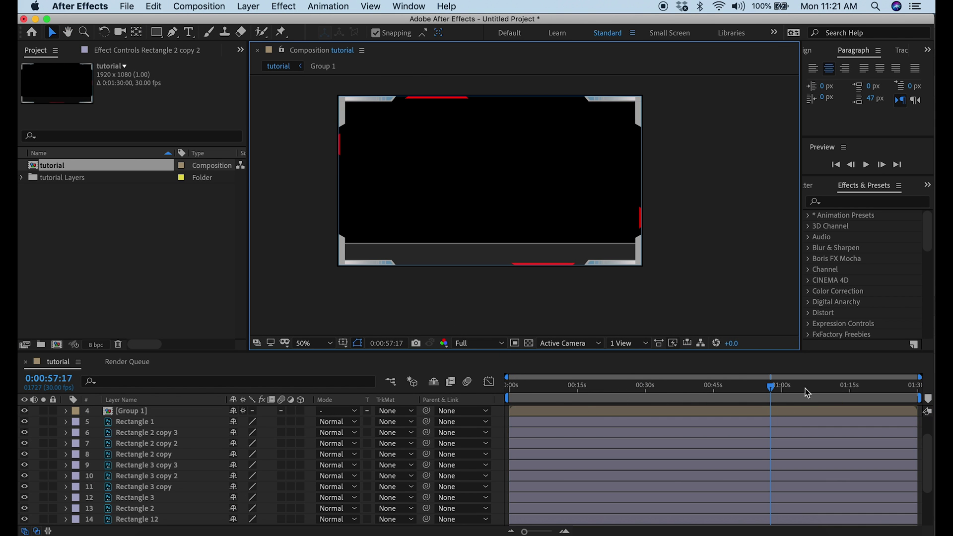
left_click_drag(772, 392, 459, 396)
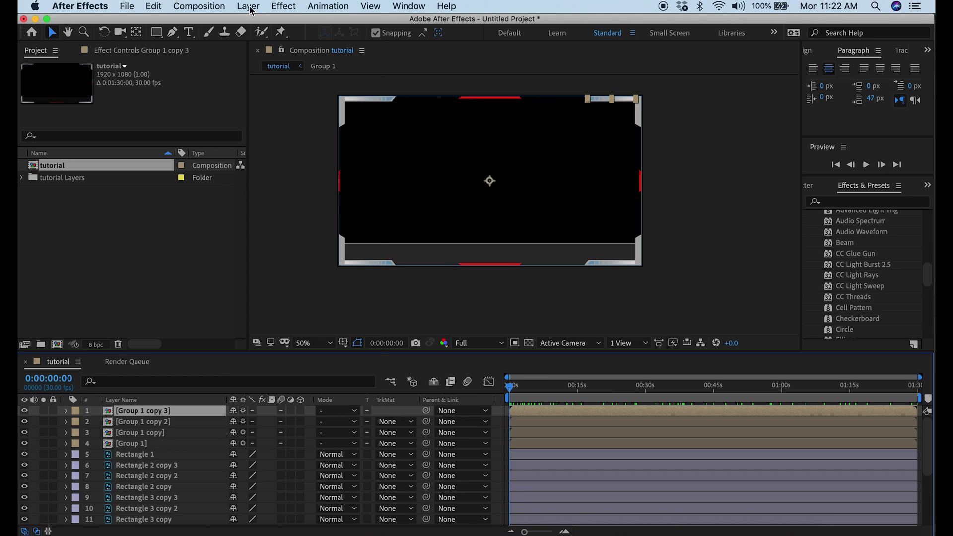
left_click(248, 6)
mouse_move(254, 21)
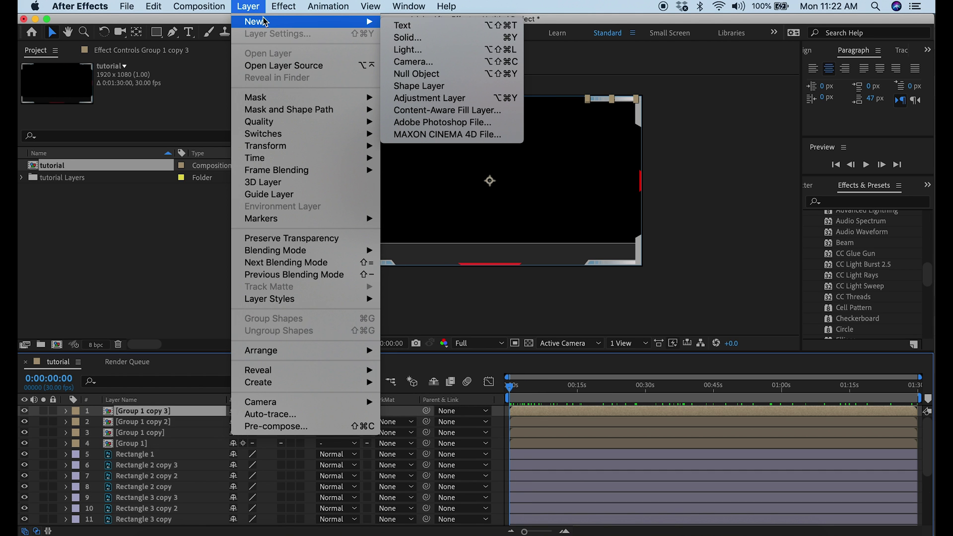
- Add an adjustment layer with CC Light Sweep: Direction 353°, Width 73, intensity 47, Center 960,534
left_click(429, 99)
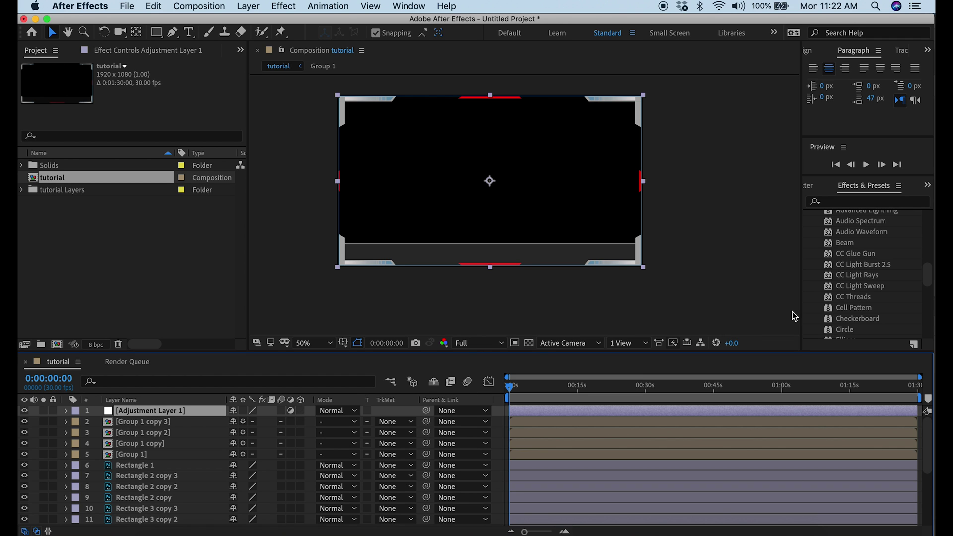
double_click(859, 289)
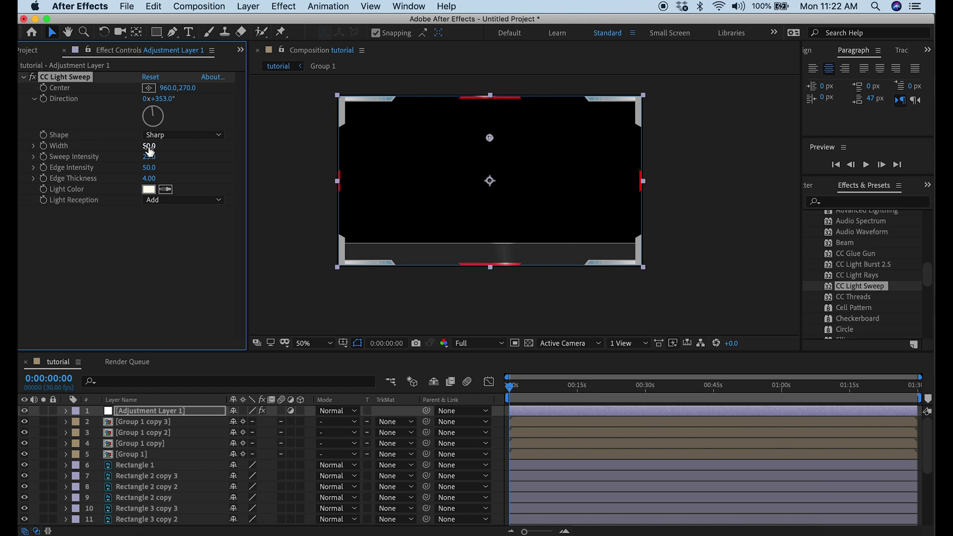
mouse_move(149, 147)
left_mouse_down()
mouse_move(179, 152)
mouse_move(167, 162)
mouse_move(157, 155)
mouse_move(171, 147)
mouse_move(128, 145)
mouse_move(152, 153)
left_mouse_up()
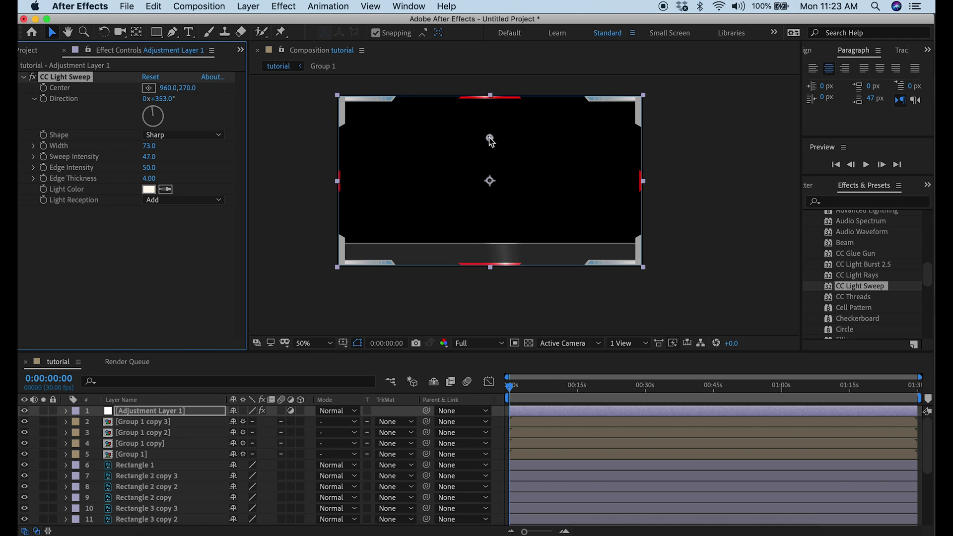
left_click_drag(490, 139, 490, 184)
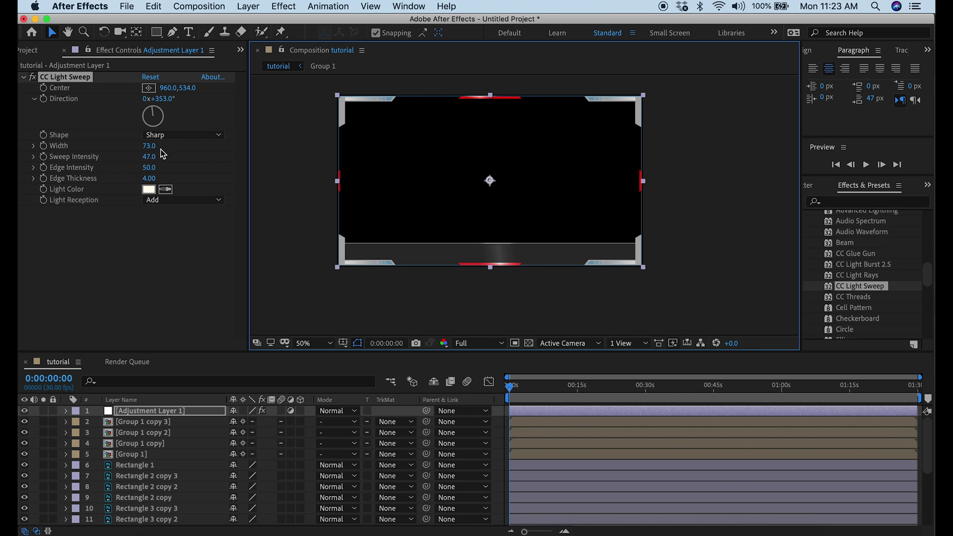
left_click(148, 189)
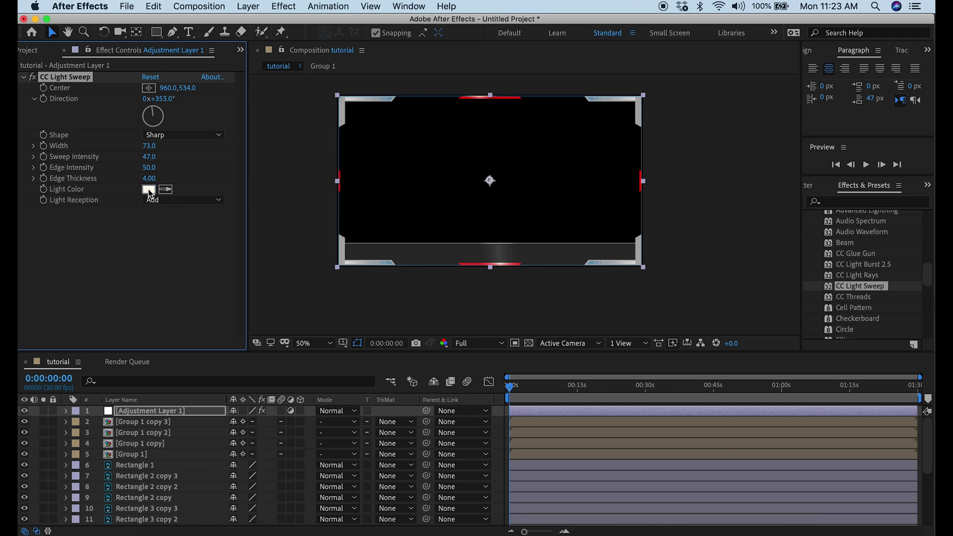
- Set the Light Sweep colour to orange FDA800 and its Direction to 1x+76°
left_click_drag(216, 142, 245, 132)
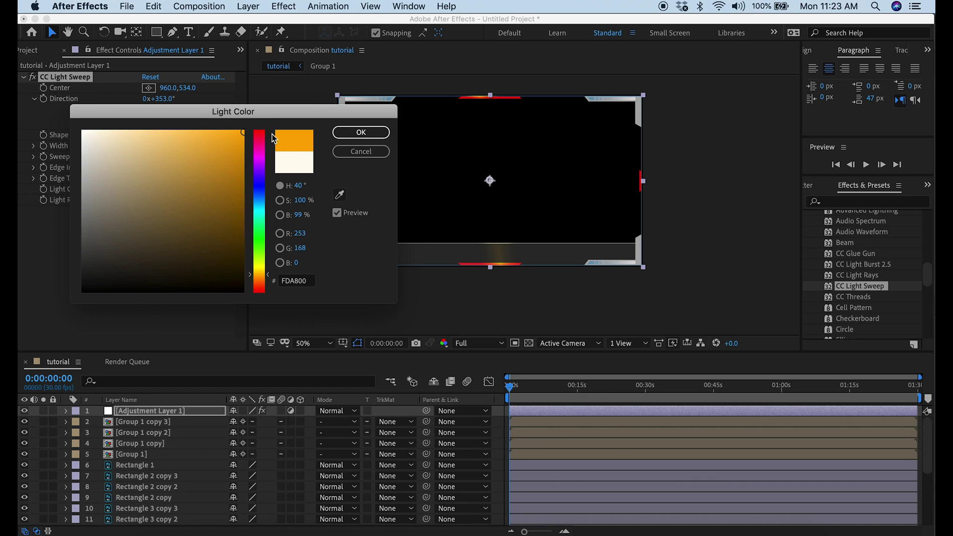
left_click(355, 132)
left_click_drag(153, 108, 163, 119)
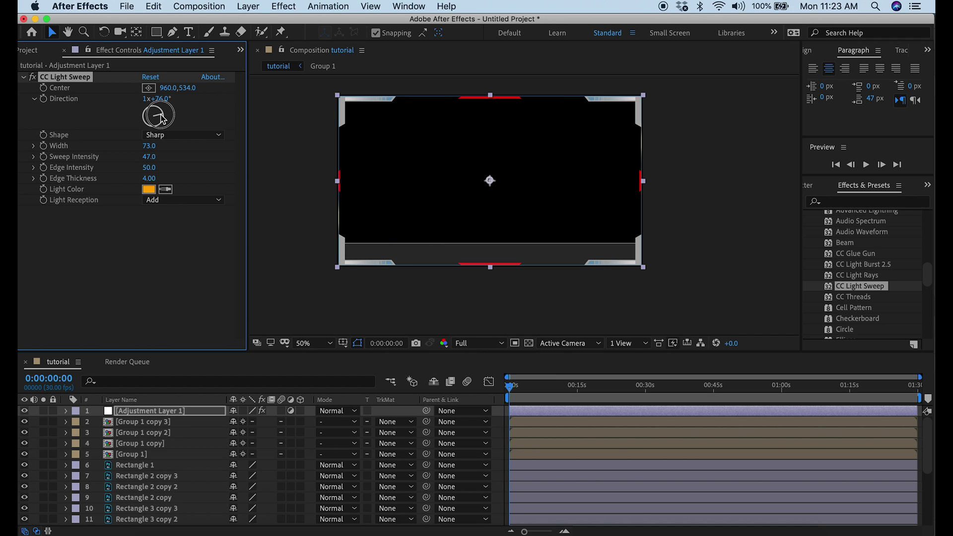
- Reveal CC Light Sweep on Adjustment Layer 1 and keyframe Direction at 0s
left_click(66, 411)
left_click(77, 423)
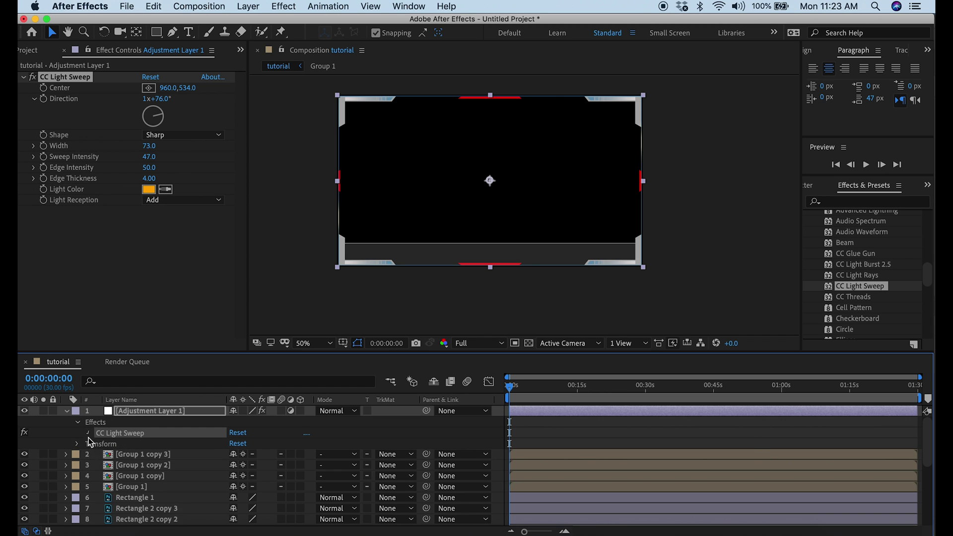
left_click(87, 433)
left_click(45, 100)
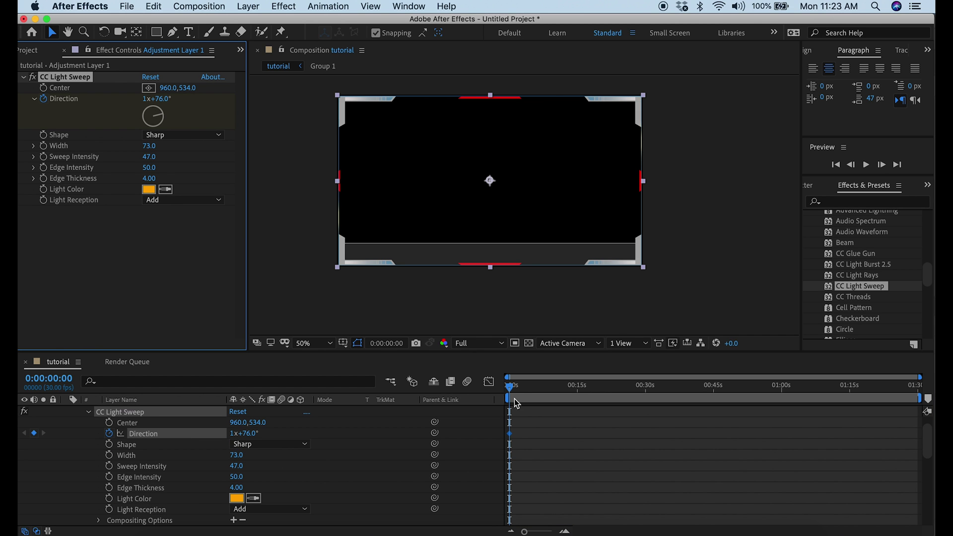
- Add Direction keyframes of 0x+252° at 0:45:02 and 1x+76° at 1:29:29
left_click_drag(511, 391, 718, 437)
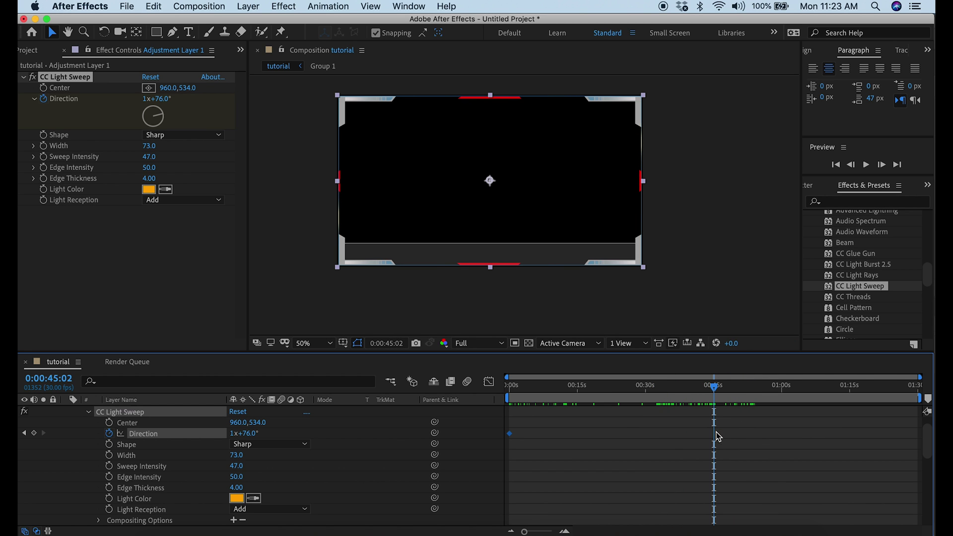
left_click_drag(165, 118, 101, 135)
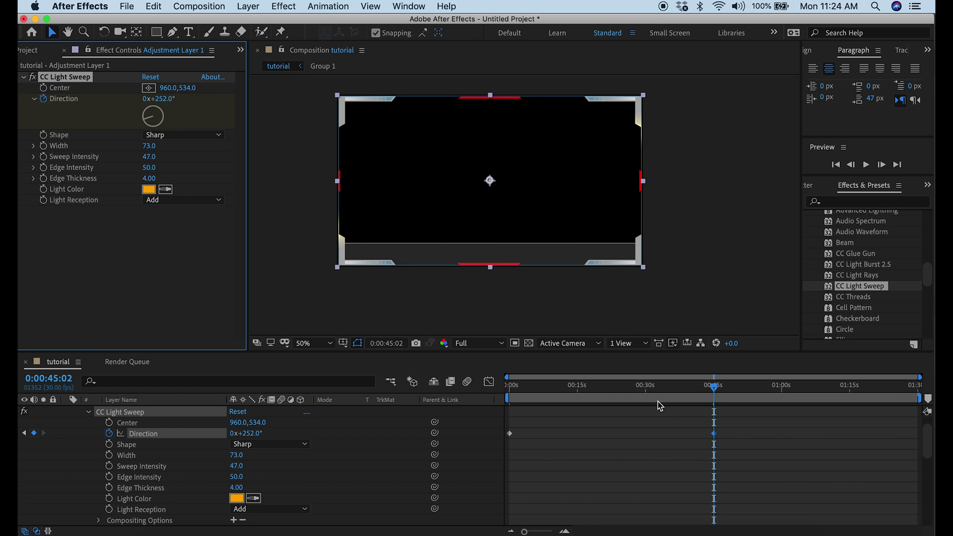
left_click_drag(714, 393, 921, 423)
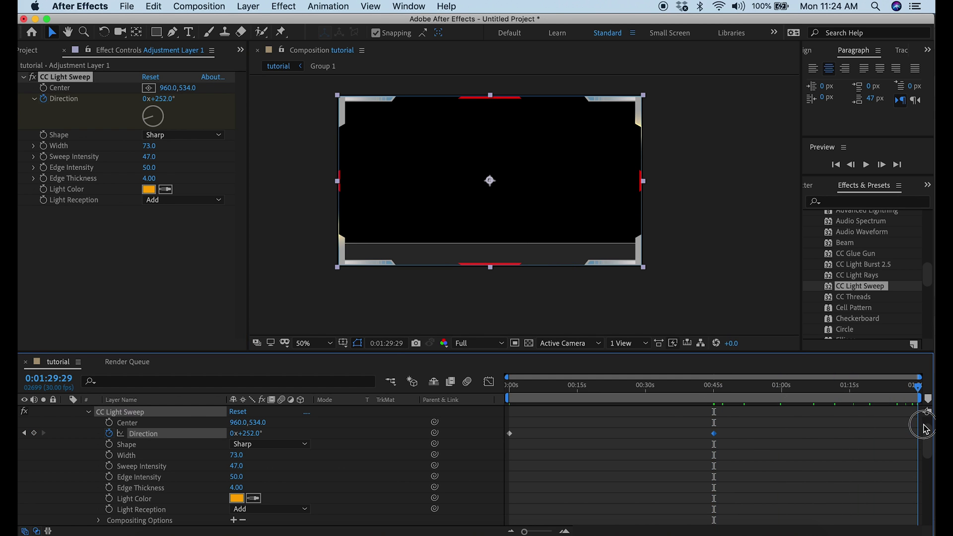
left_click_drag(148, 123, 180, 116)
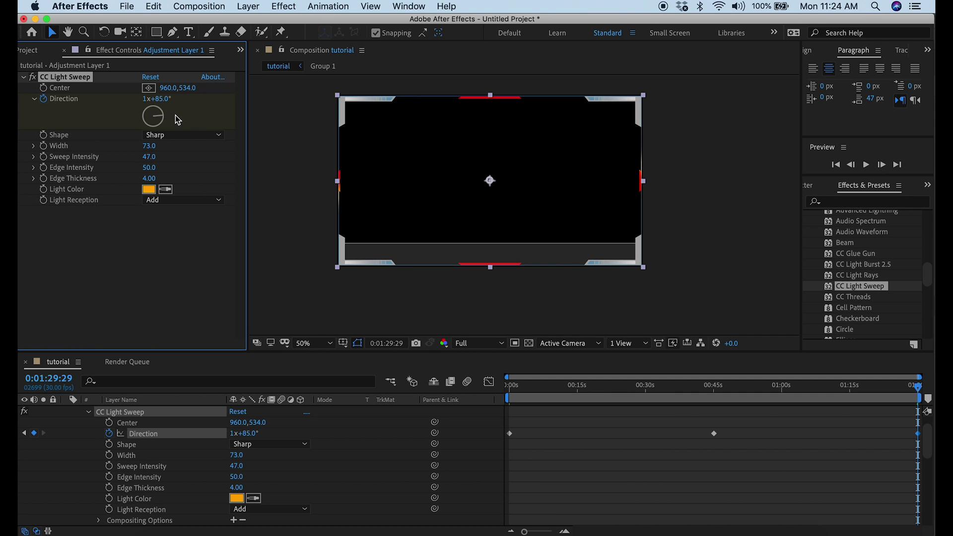
key("Home")
left_click(89, 412)
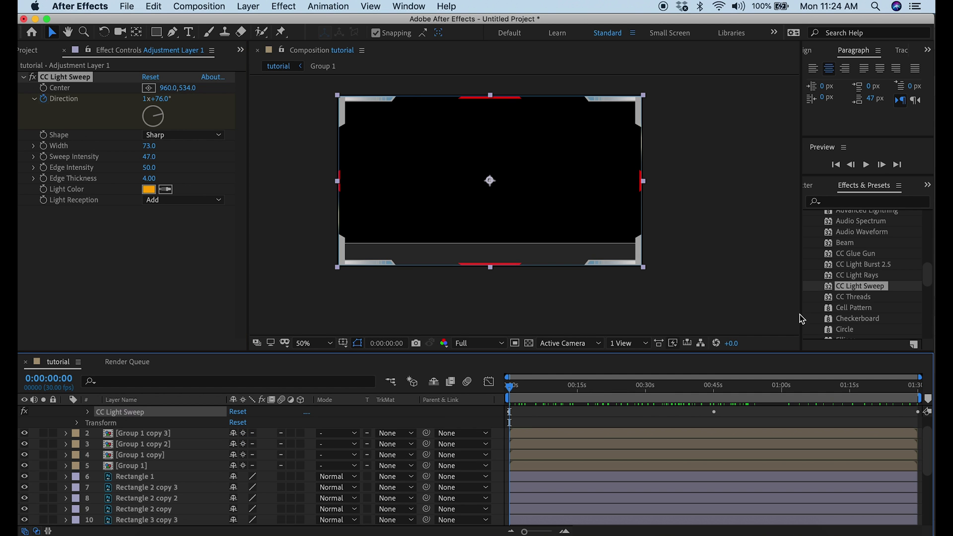
- Add a second CC Light Sweep with a pale lavender light colour and a rotated direction
double_click(862, 288)
left_click(149, 323)
left_click(258, 209)
left_click_drag(258, 208, 257, 181)
left_click(100, 168)
left_click(359, 132)
left_click_drag(162, 244, 343, 255)
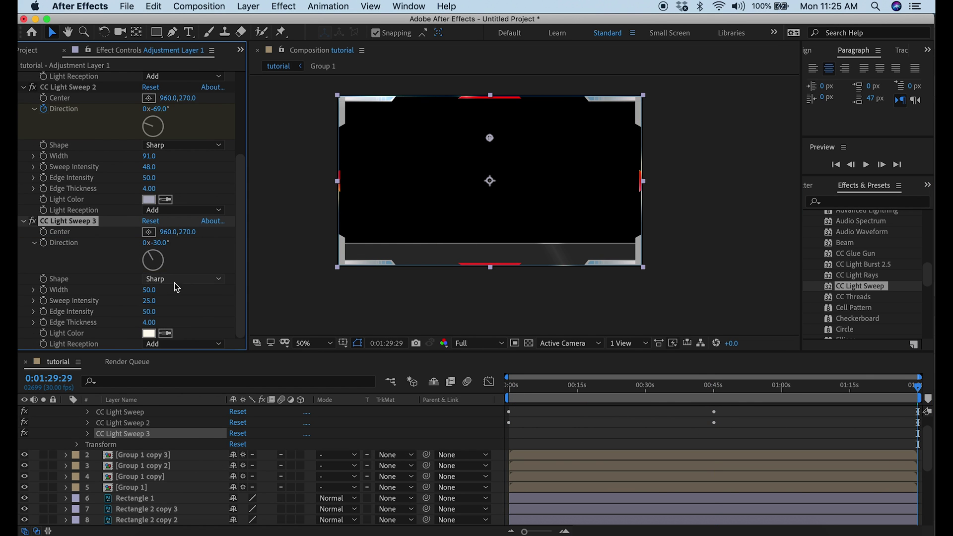
- Give the third light sweep an olive-yellow colour, intensity 63 and direction +7°
left_click(148, 333)
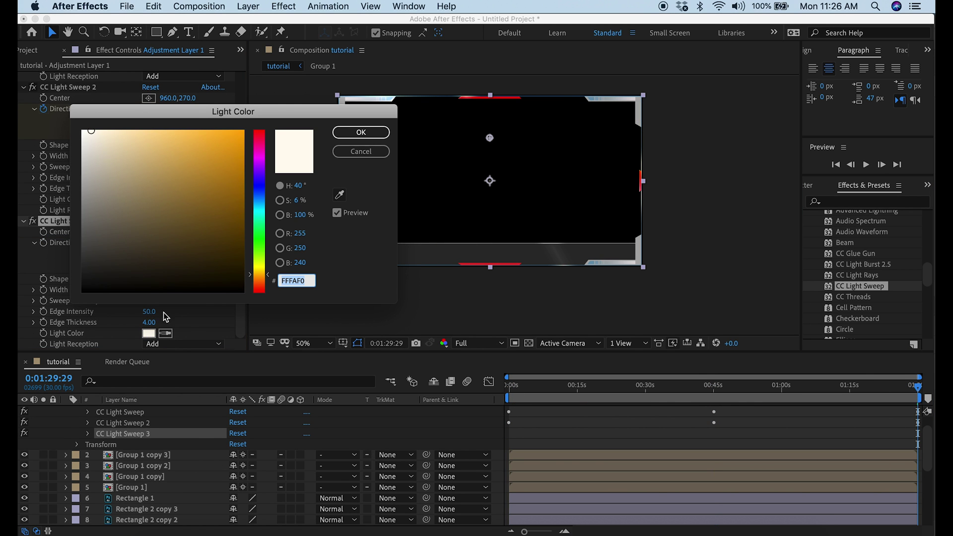
left_click(257, 267)
left_click(243, 178)
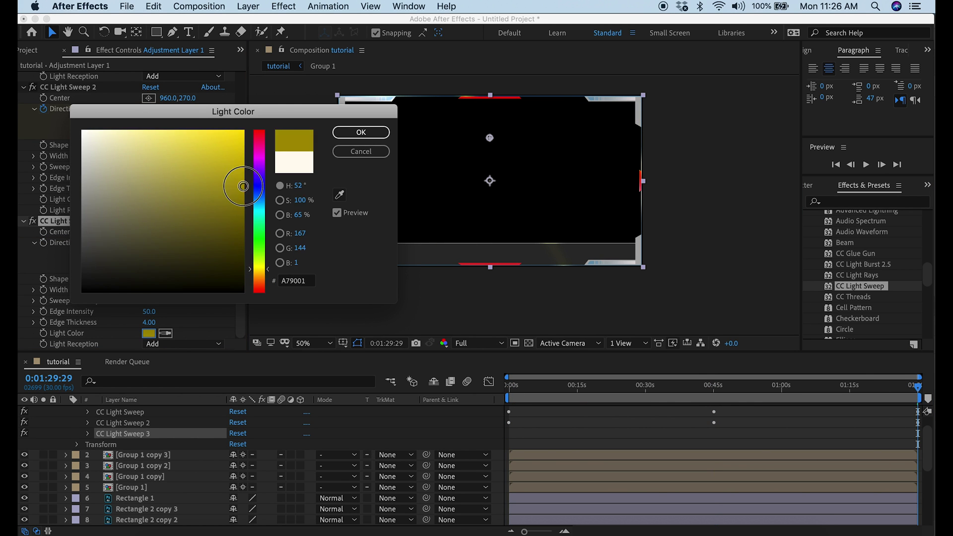
left_click(361, 132)
mouse_move(174, 307)
left_mouse_down()
mouse_move(183, 309)
mouse_move(169, 315)
left_mouse_up()
left_click_drag(155, 259, 153, 246)
- Keyframe the third sweep's Center from the lower-left to the lower-right corner, then preview
left_click_drag(489, 138, 349, 242)
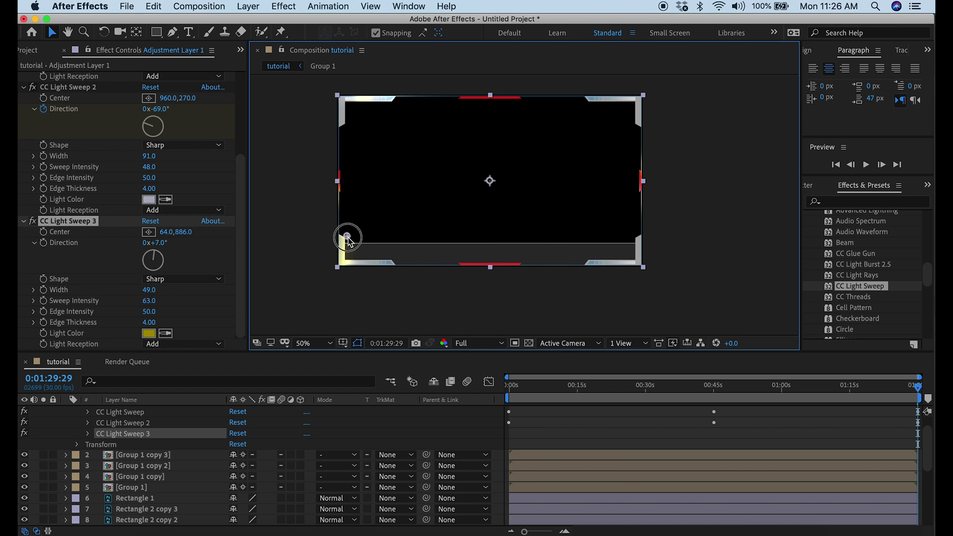
left_click_drag(346, 231, 345, 230)
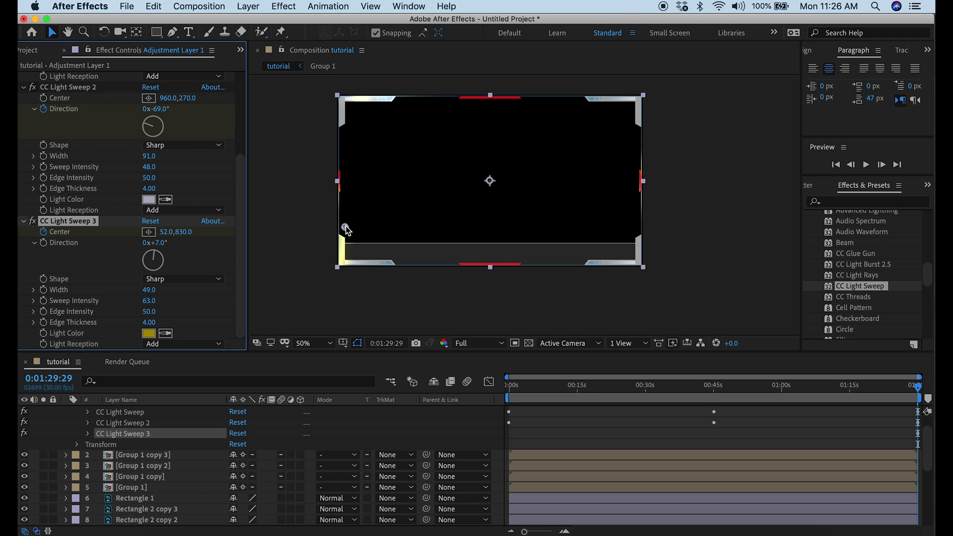
left_click_drag(919, 389, 506, 396)
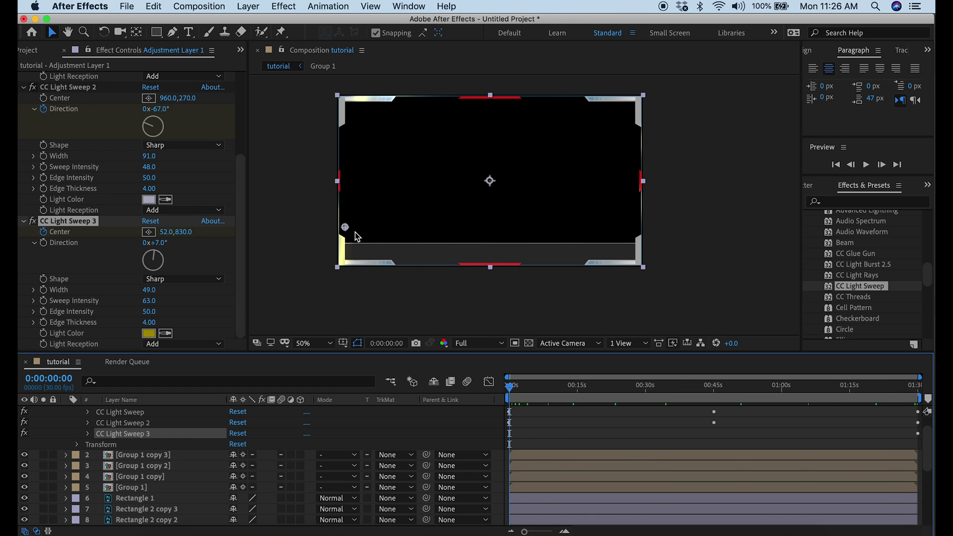
left_click_drag(346, 231, 639, 232)
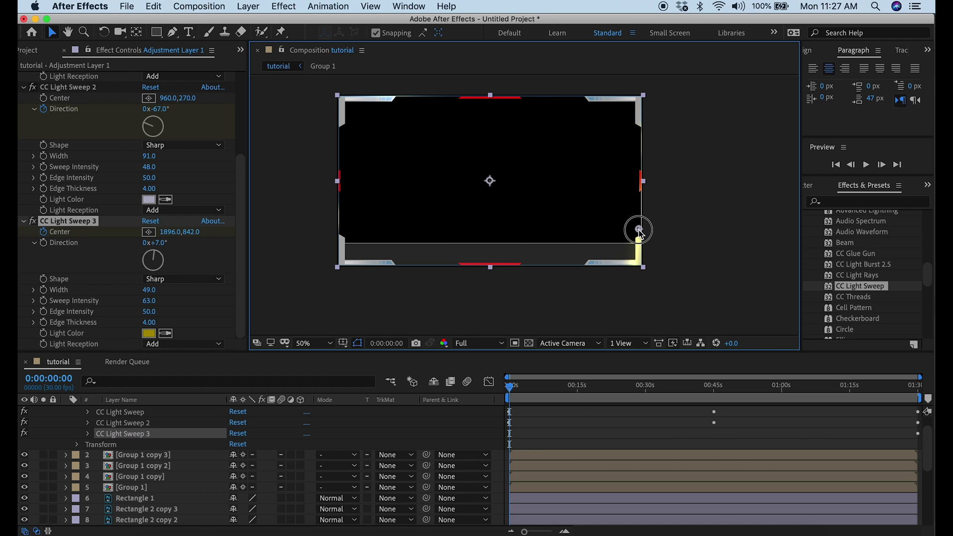
left_click_drag(511, 391, 928, 489)
- Add the tutorial composition to the Render Queue with its QuickTime output set to RGB + Alpha
left_click(127, 6)
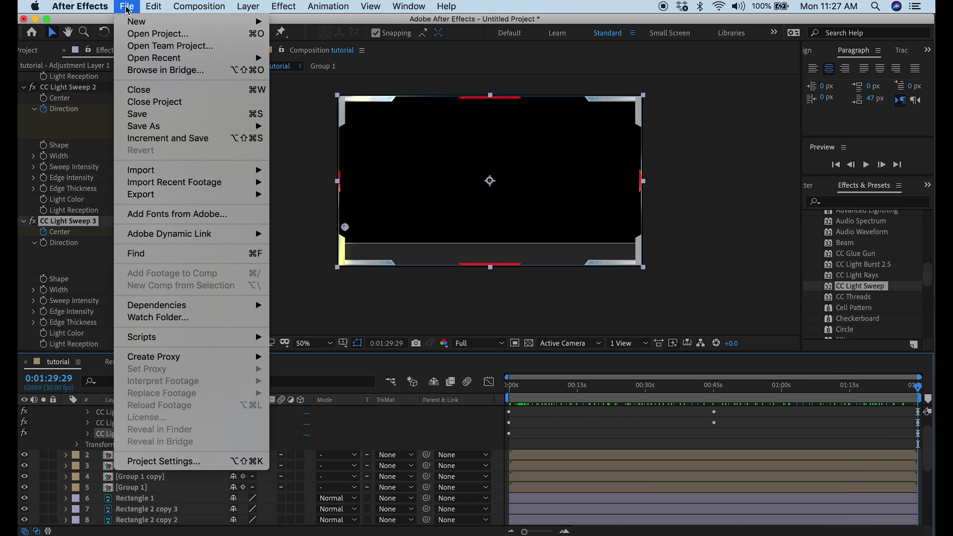
mouse_move(171, 201)
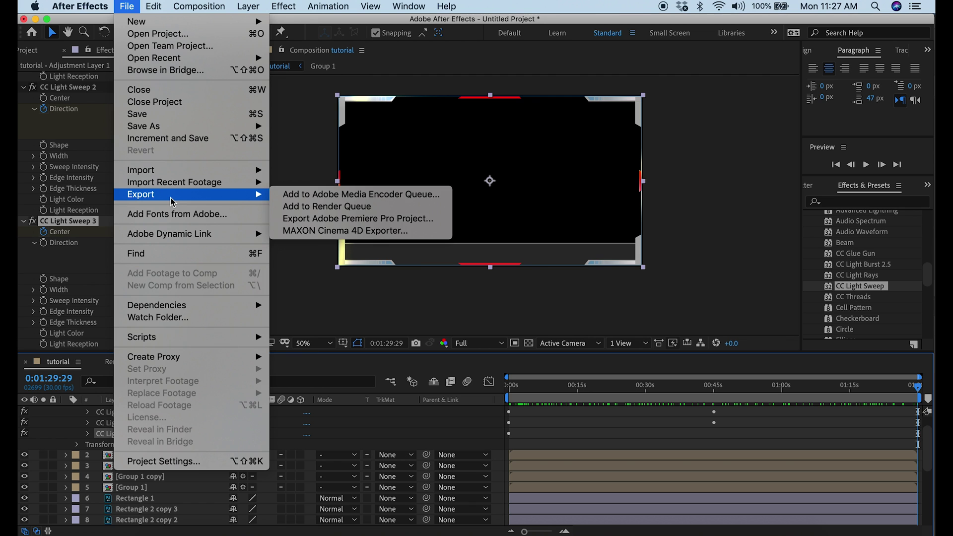
left_click(305, 210)
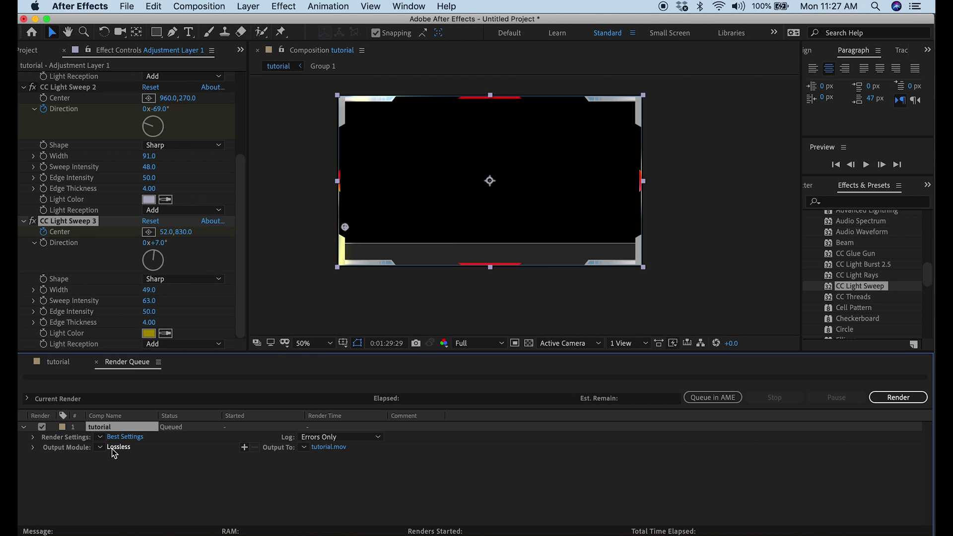
left_click(118, 448)
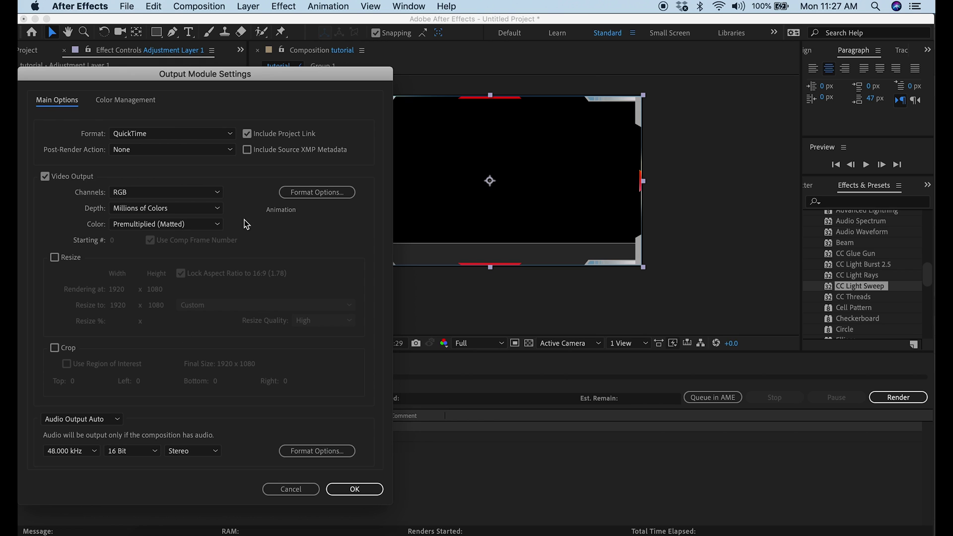
left_click(217, 193)
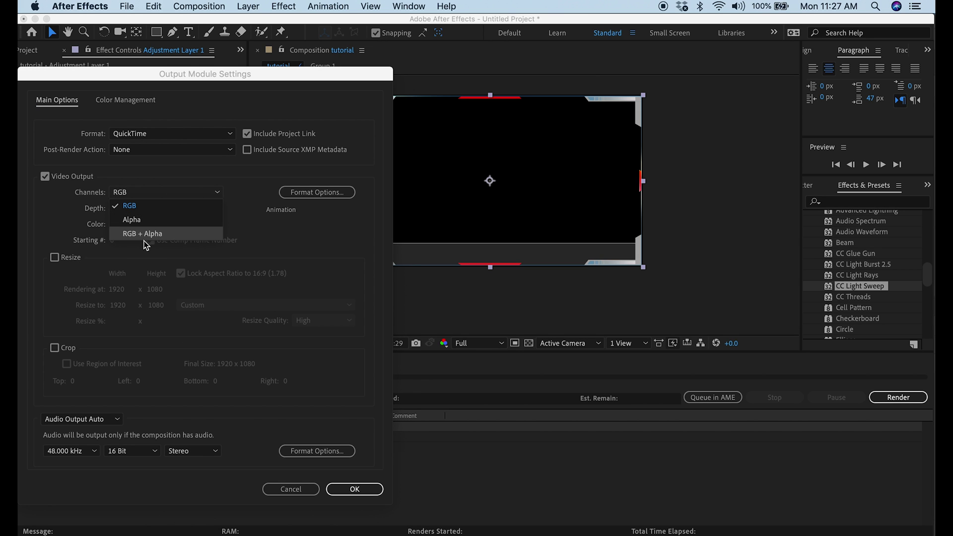
left_click(146, 234)
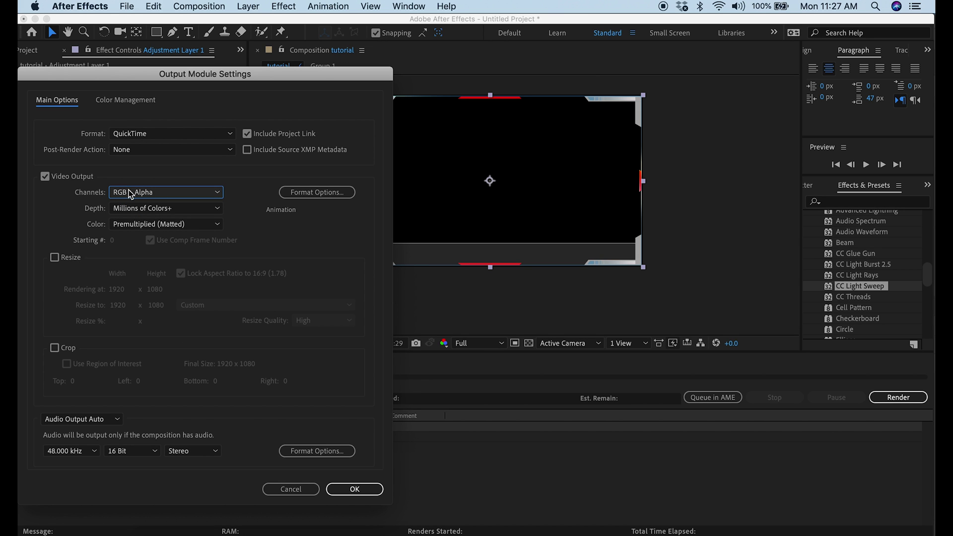
left_click(365, 490)
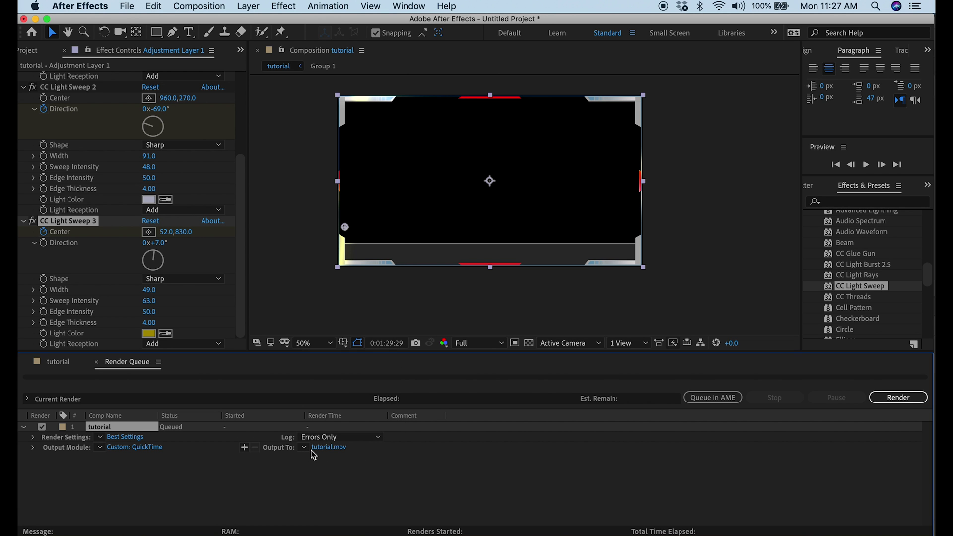
- Save the output as tutorial.mov in the Create an overlay folder and start the render
left_click(325, 447)
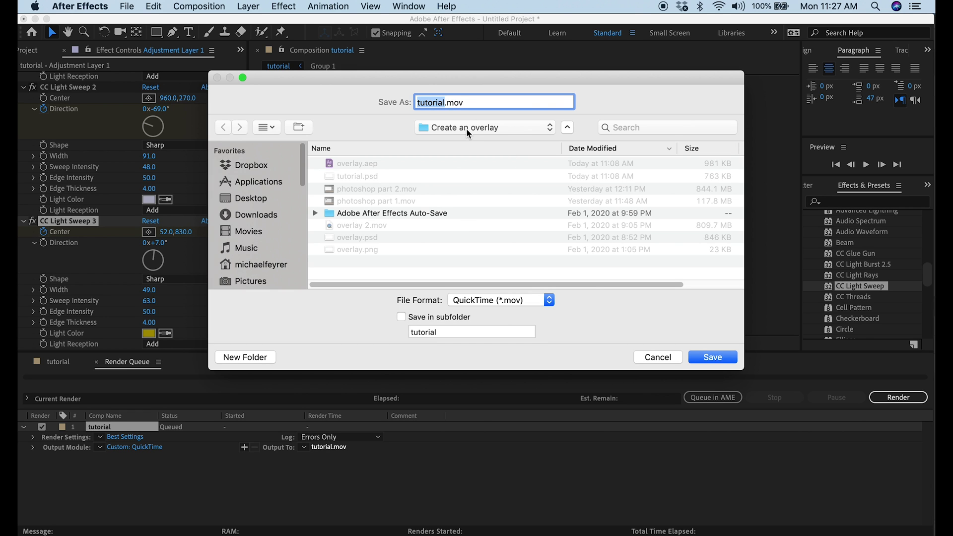
left_click(723, 361)
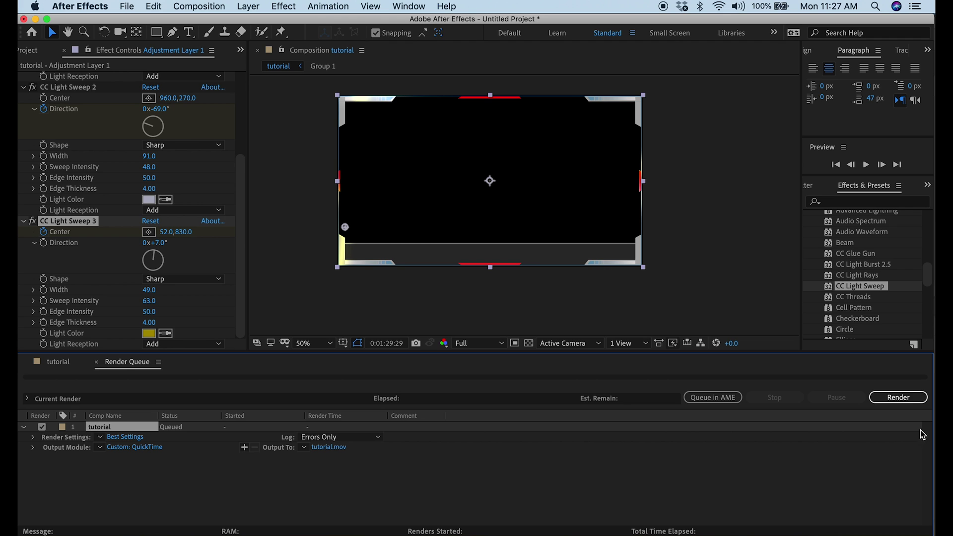
left_click(891, 399)
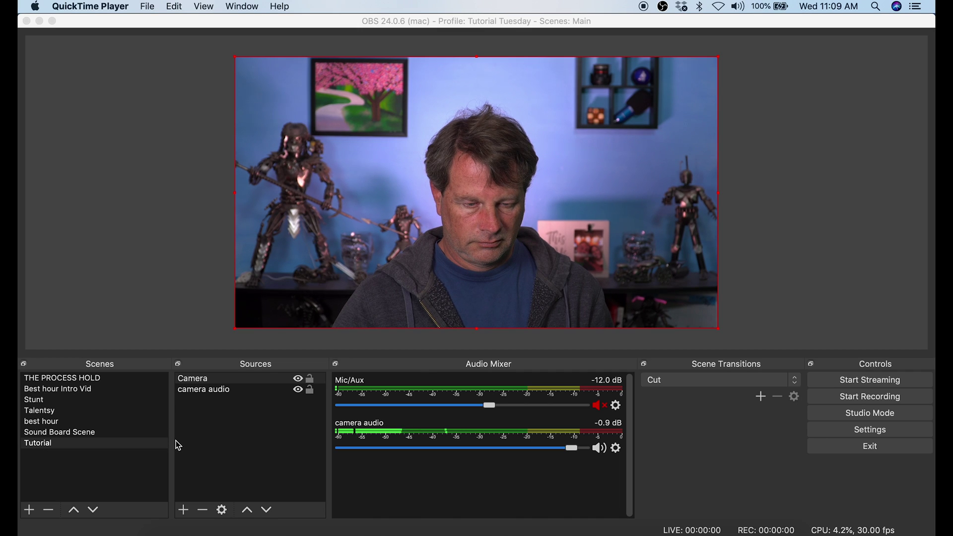
- Create a new media source named 'tutorial' in the Tutorial scene
left_click(183, 510)
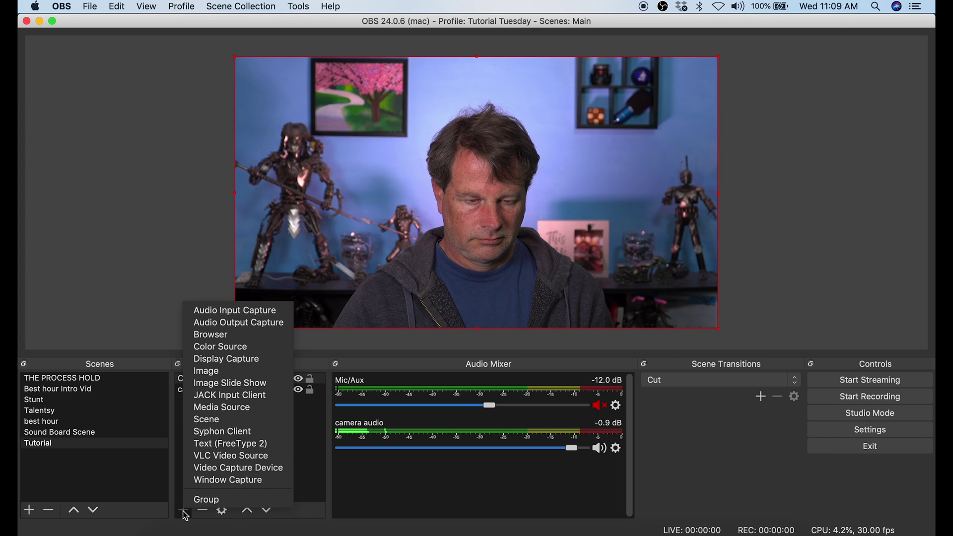
left_click(244, 409)
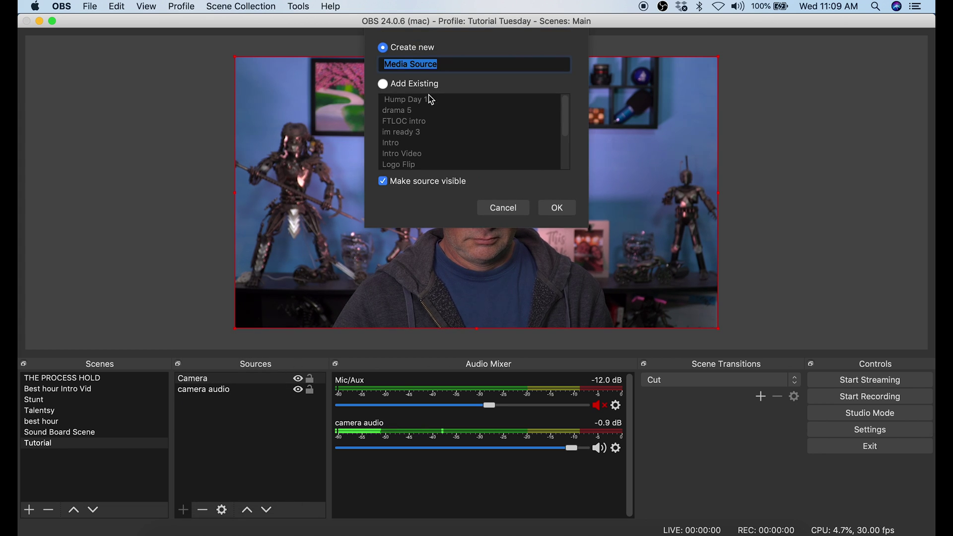
type("tutorial")
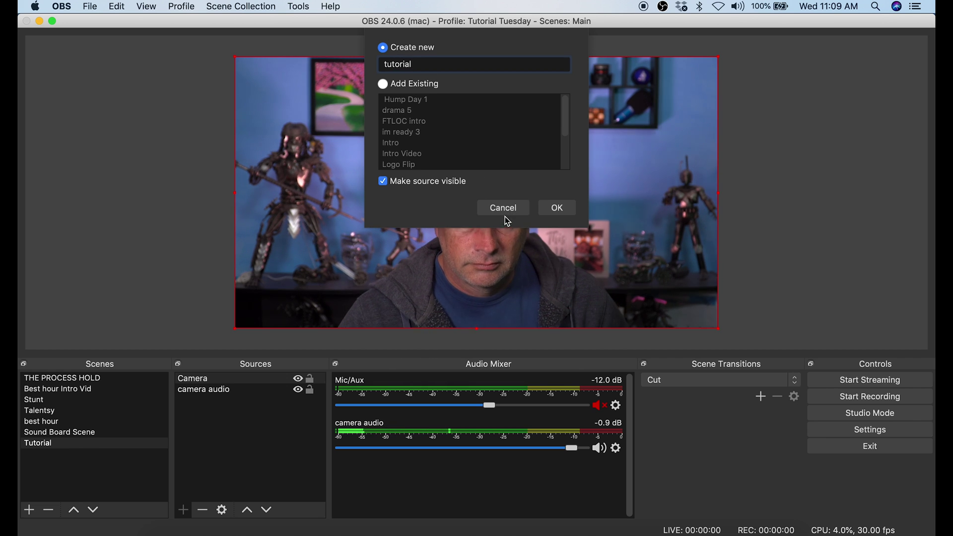
left_click(552, 211)
- Load Create an overlay/tutorial.mov into the source with Loop on and confirm
left_click(634, 338)
left_click(472, 90)
left_click(456, 134)
left_click(372, 243)
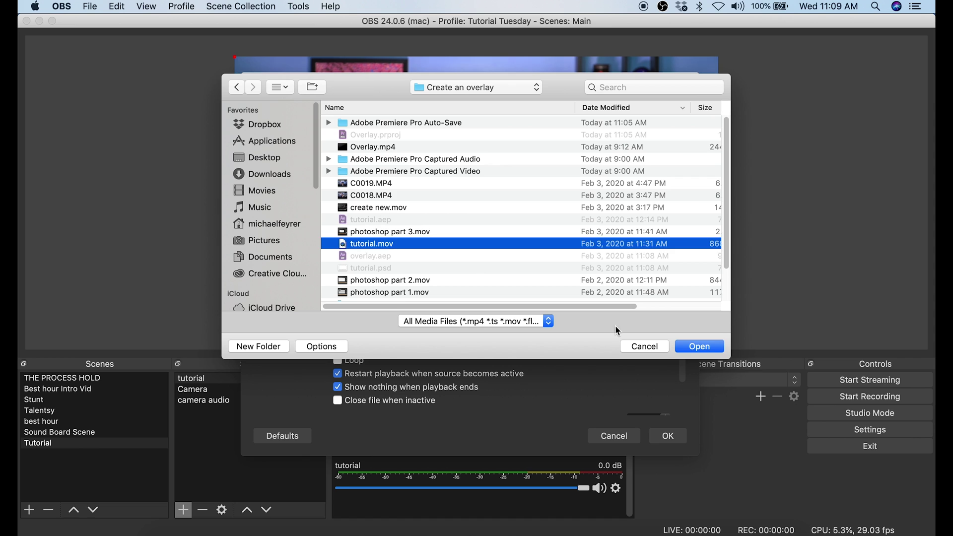
left_click(710, 348)
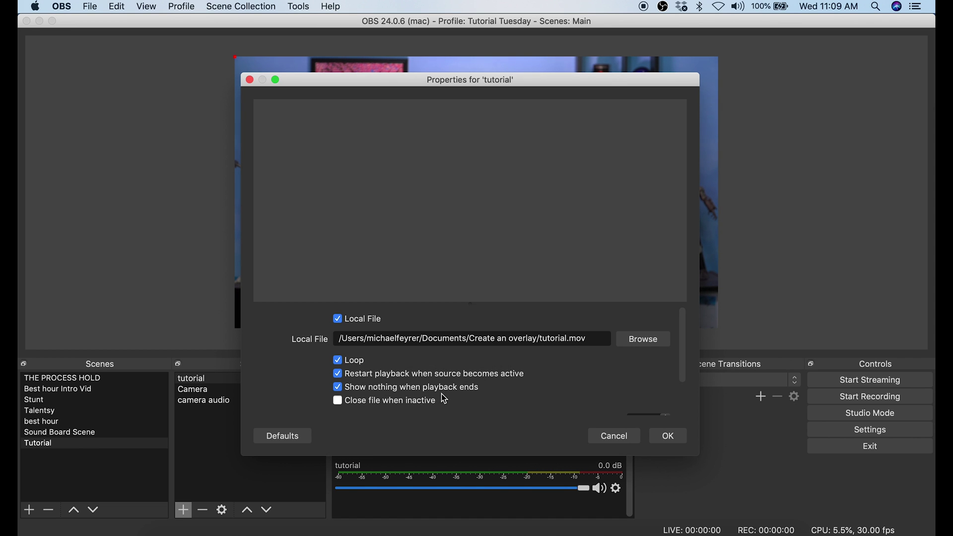
left_click_drag(684, 347, 685, 379)
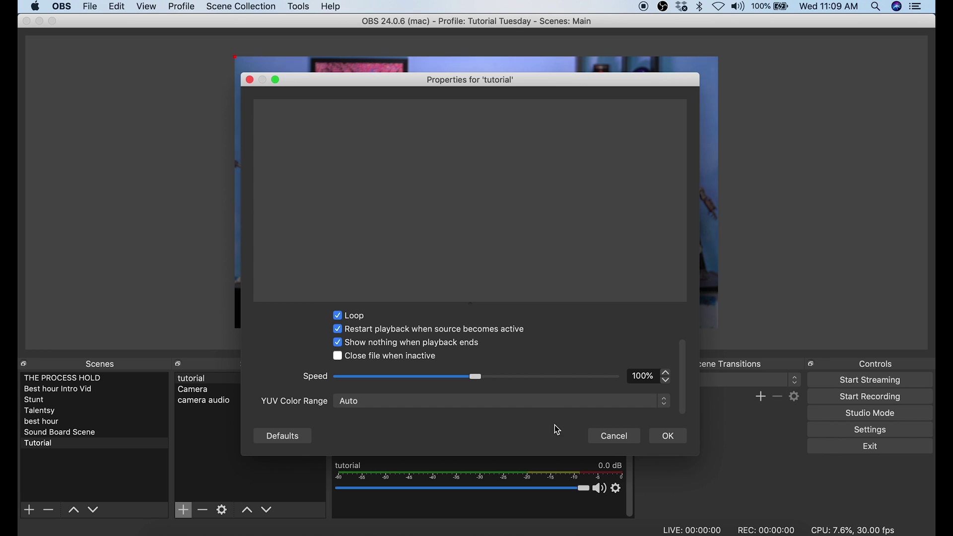
left_click(668, 436)
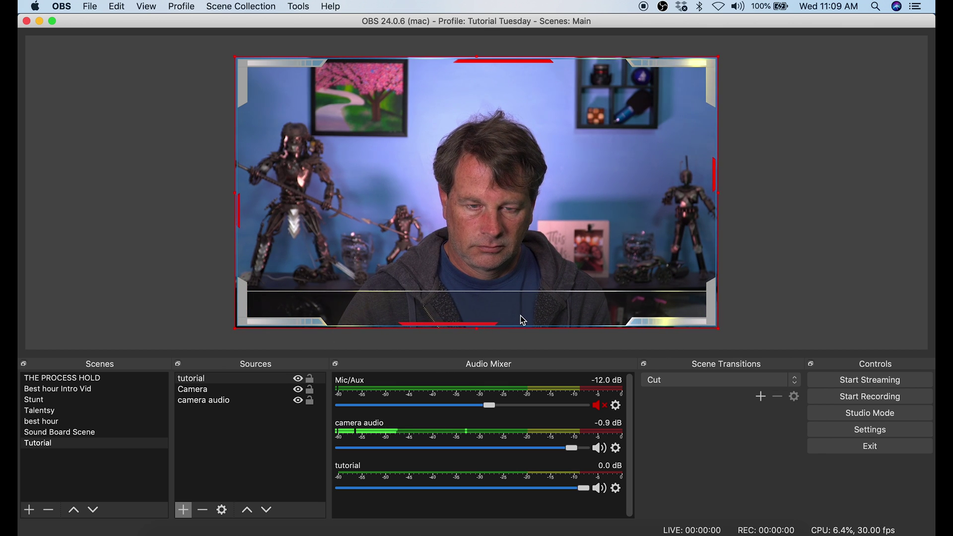
- Create a text source named 'tutorial text' reading 'Your Text Here'
left_click(183, 510)
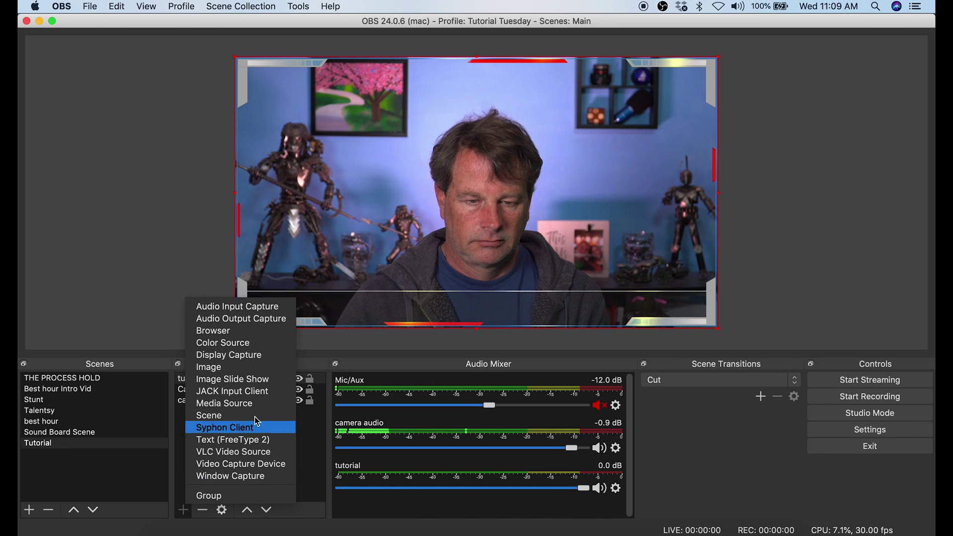
left_click(229, 441)
type("tutorial text")
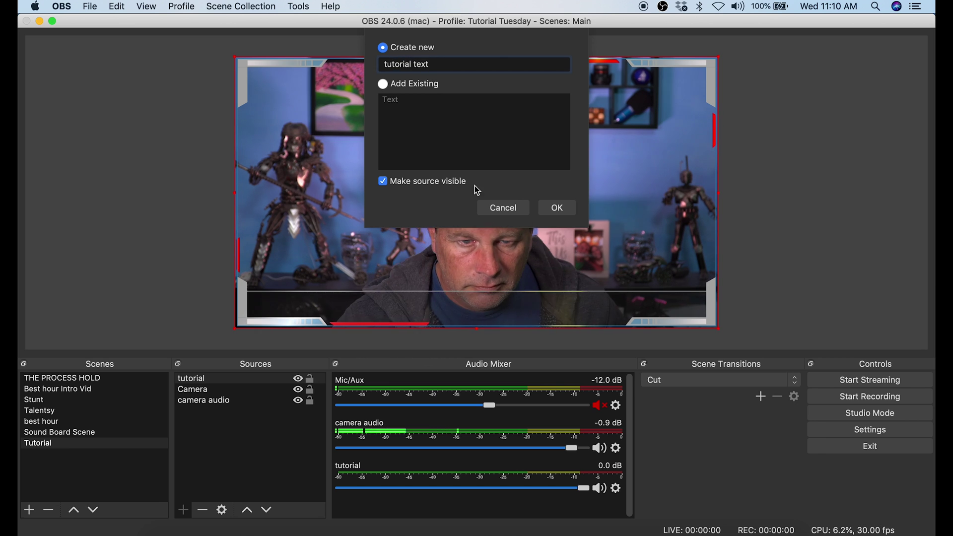
left_click(542, 210)
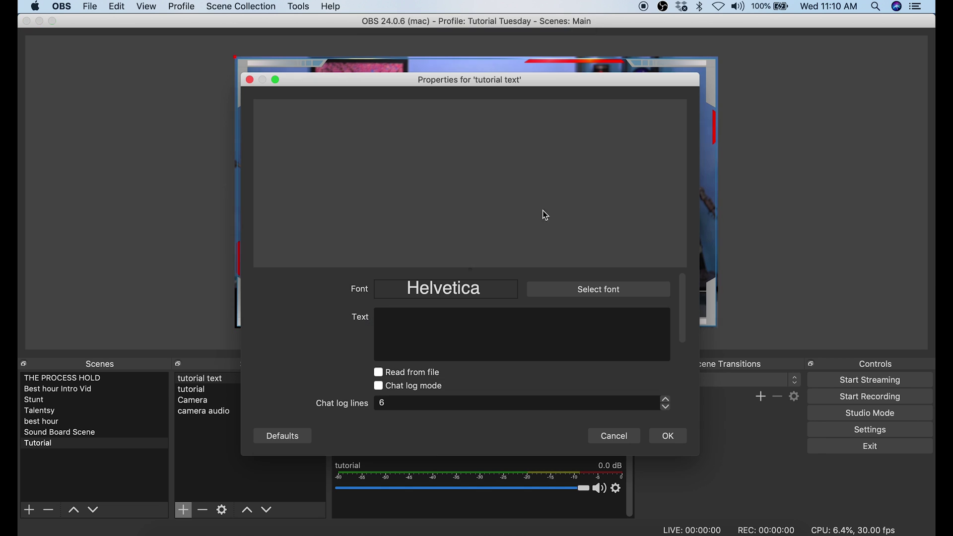
left_click(485, 318)
type("Your")
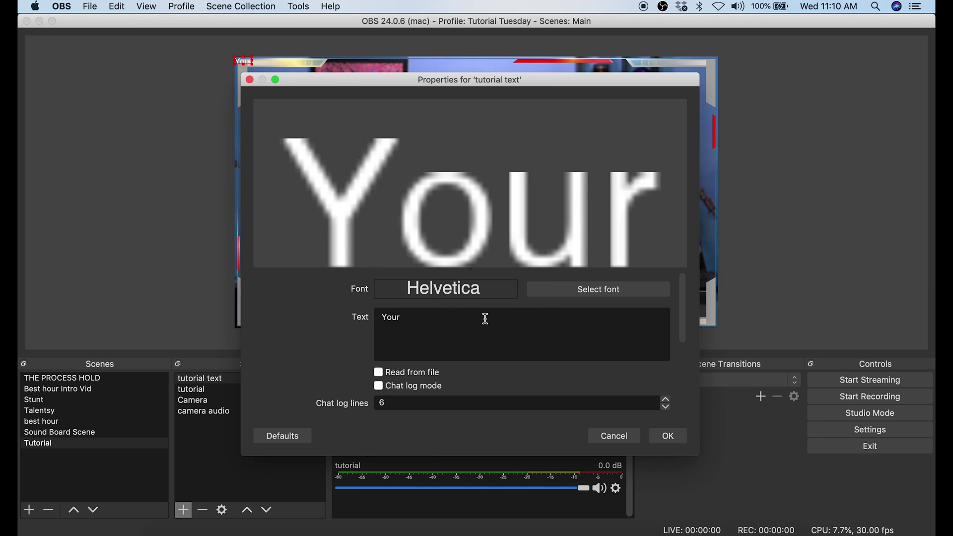
type(" Text")
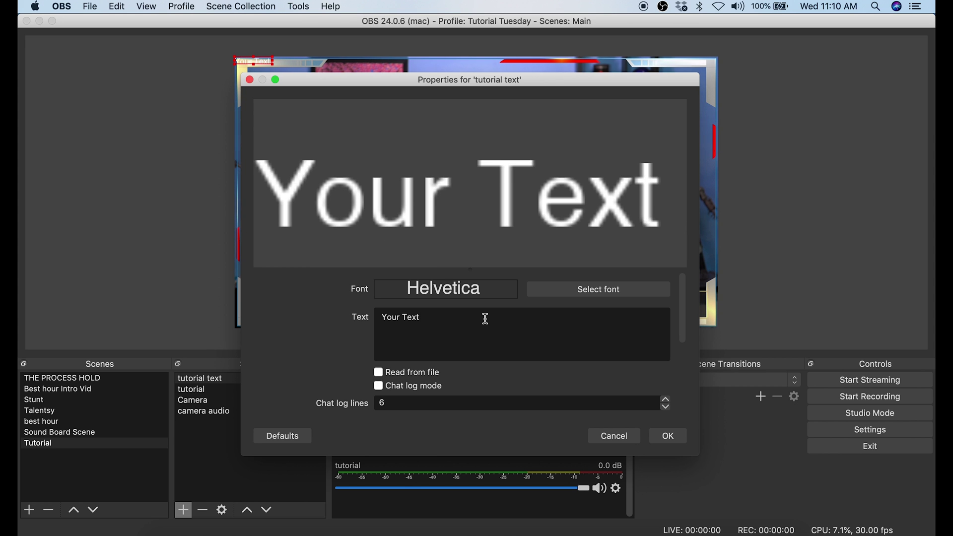
type(" Here")
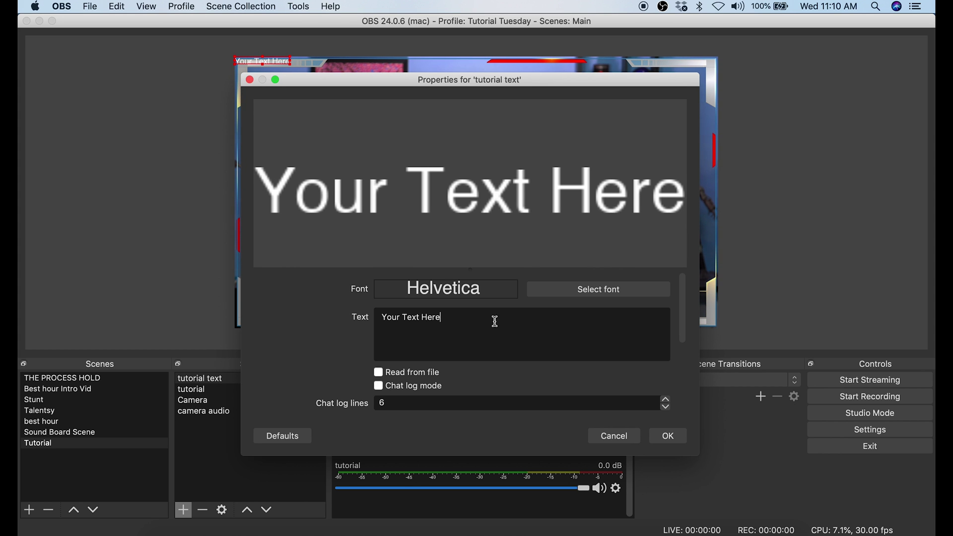
- Set the text's font to Gobold Bold
left_click(574, 293)
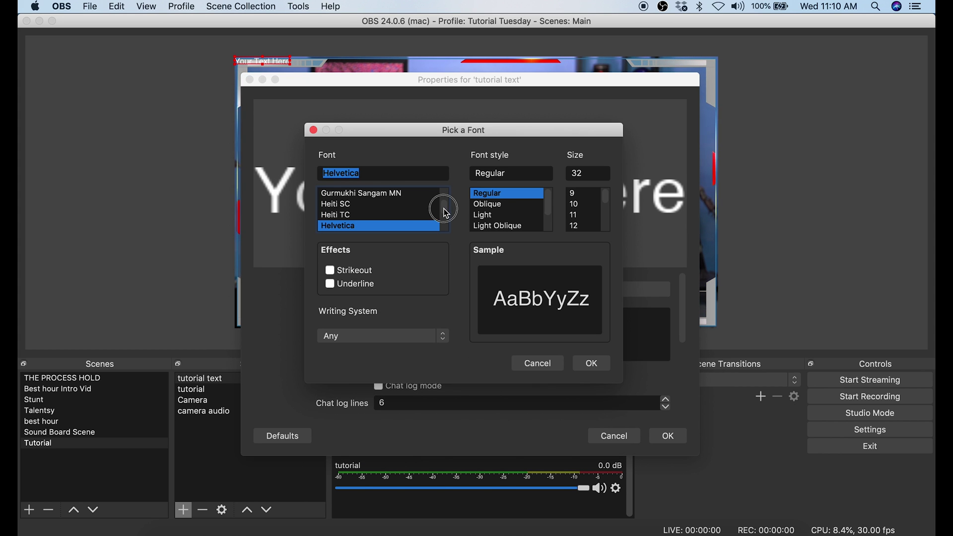
scroll(436, 214, "up", 2)
scroll(437, 209, "up", 3)
scroll(439, 204, "down", 3)
scroll(436, 206, "up", 2)
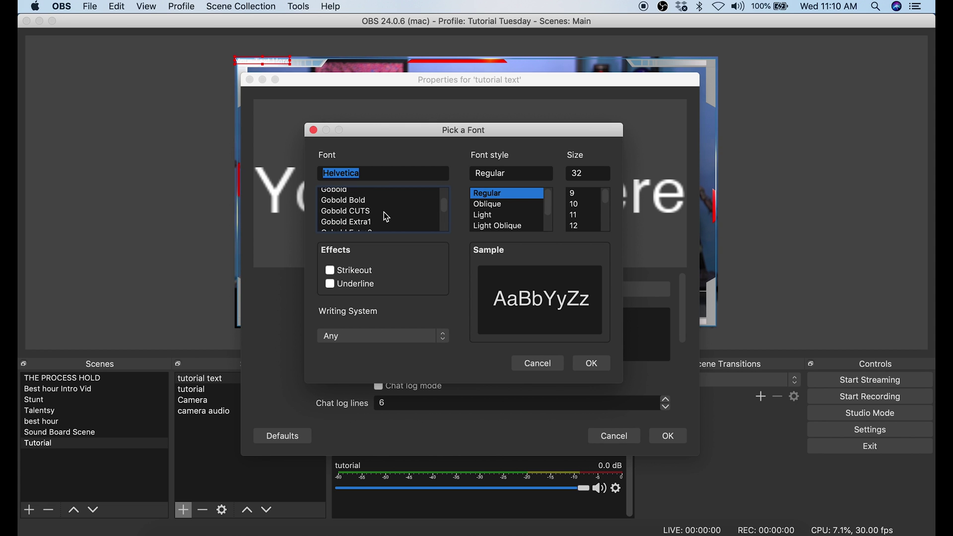
left_click(377, 201)
left_click(592, 364)
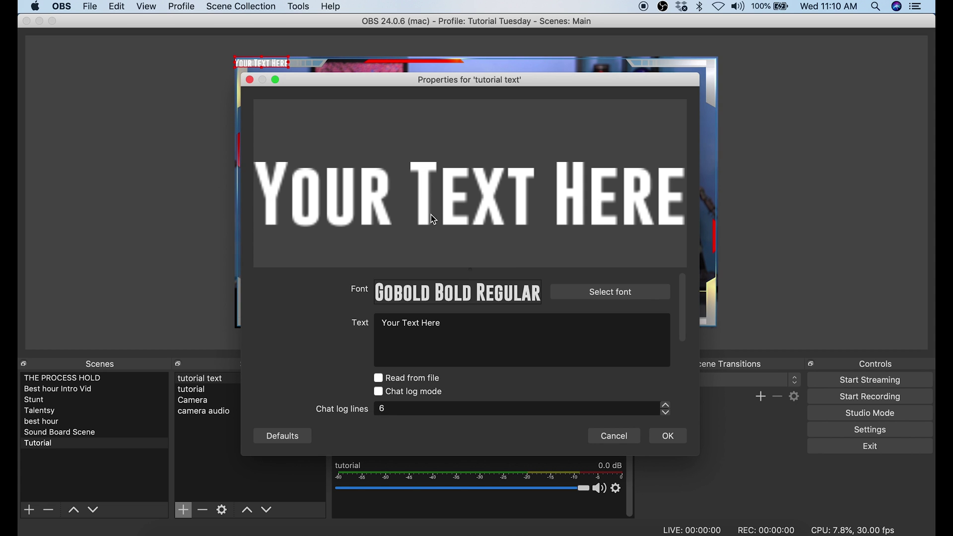
- Turn on Outline and Drop Shadow for the text and confirm the settings
scroll(315, 351, "down", 1)
scroll(315, 349, "down", 3)
left_click(379, 355)
left_click(378, 369)
left_click(378, 369)
left_click(378, 370)
left_click(379, 370)
left_click(379, 370)
left_click(663, 433)
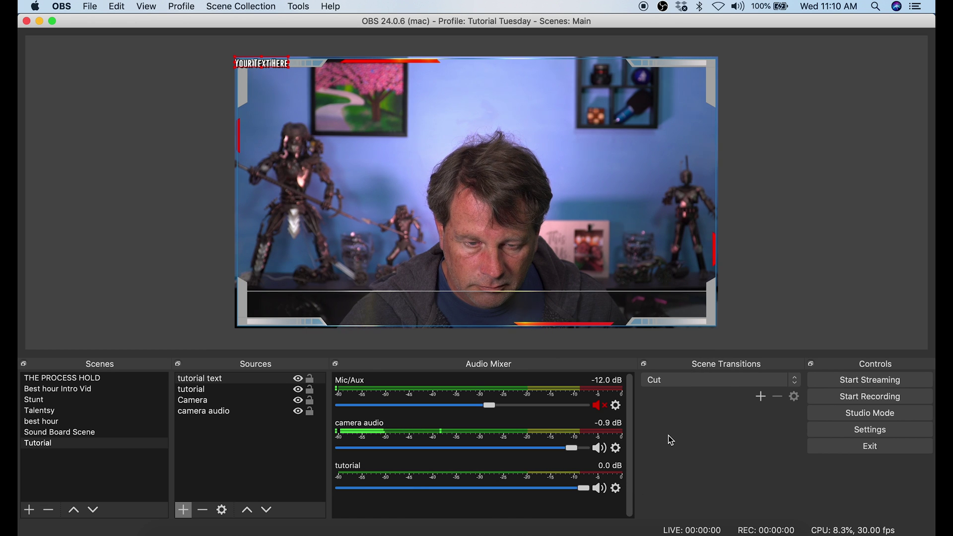
- Move the 'Your Text Here' text into the lower bar, stack it topmost, and shift it left
left_click_drag(279, 71, 488, 309)
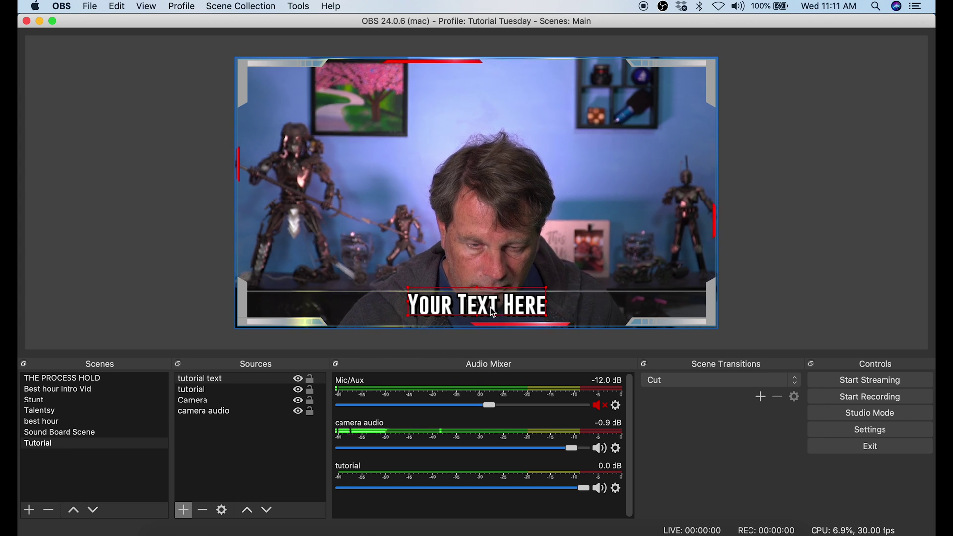
left_click(221, 379)
left_click(267, 510)
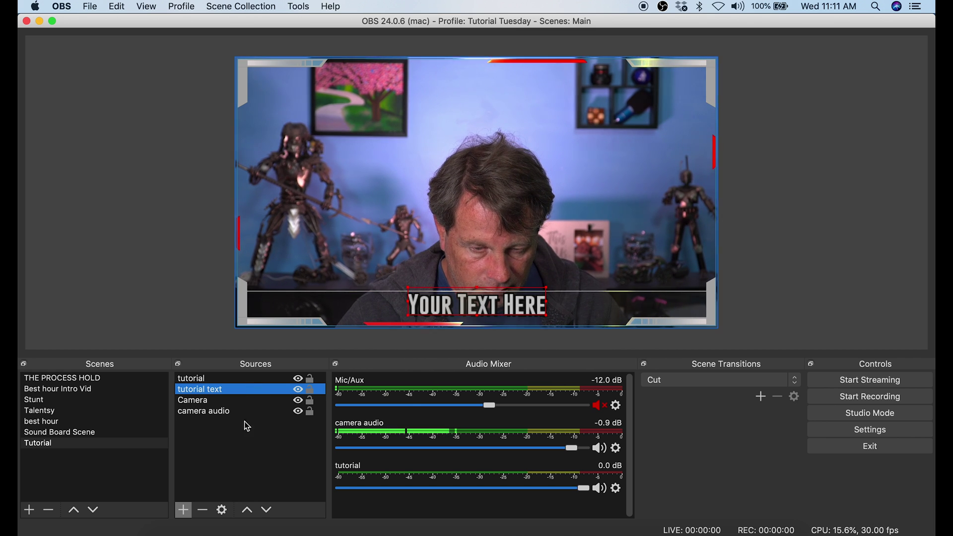
left_click(267, 511)
left_click(248, 511)
left_click(247, 510)
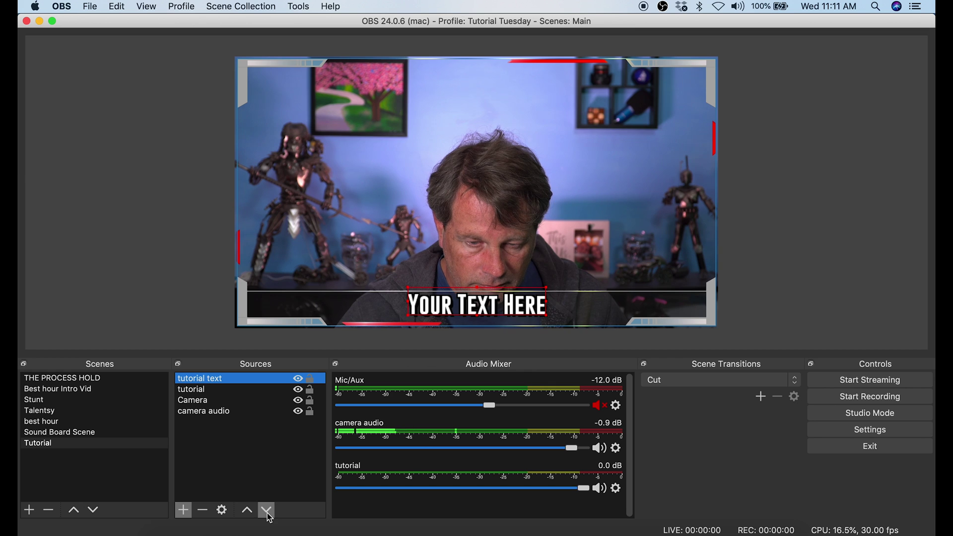
left_click_drag(480, 310, 487, 312)
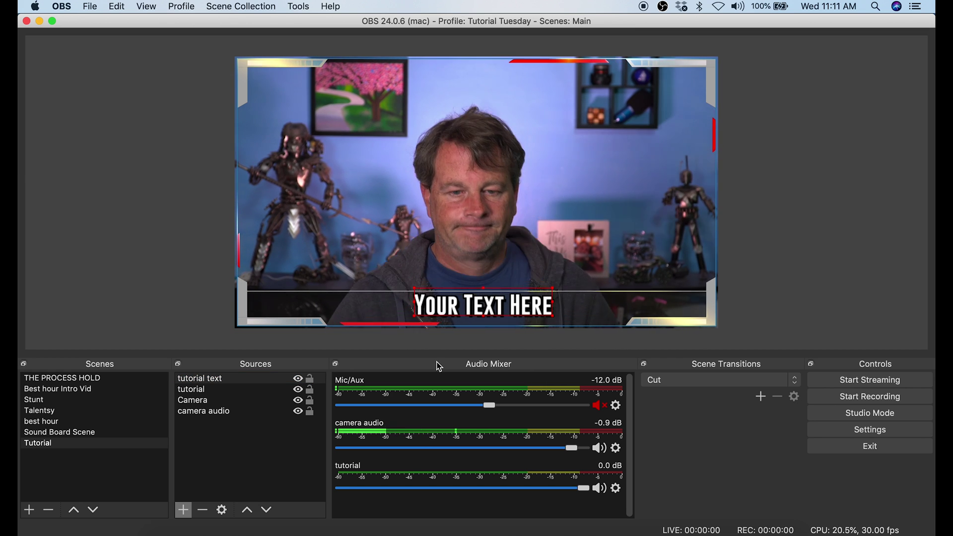
left_click_drag(494, 315, 353, 316)
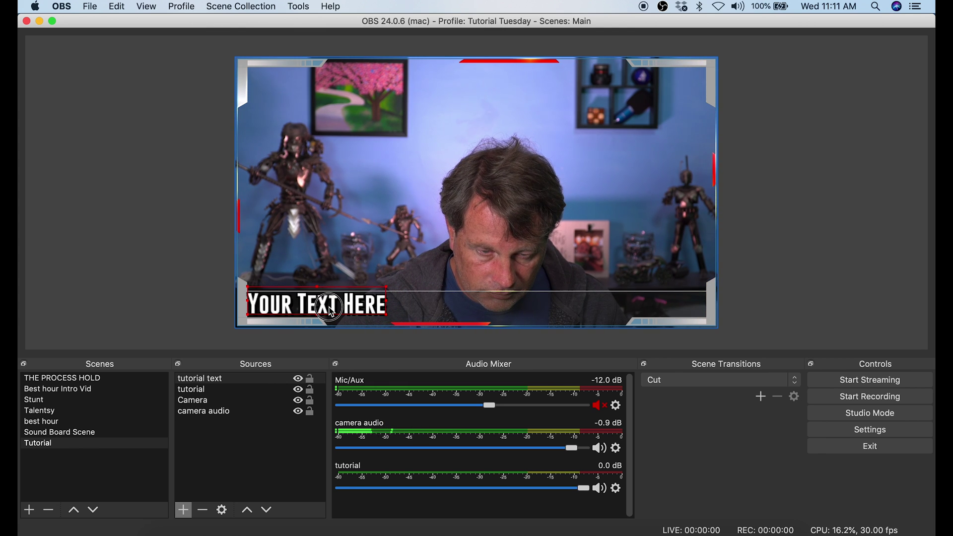
- Add a Scroll filter to the tutorial text with Horizontal Speed 58
right_click(231, 380)
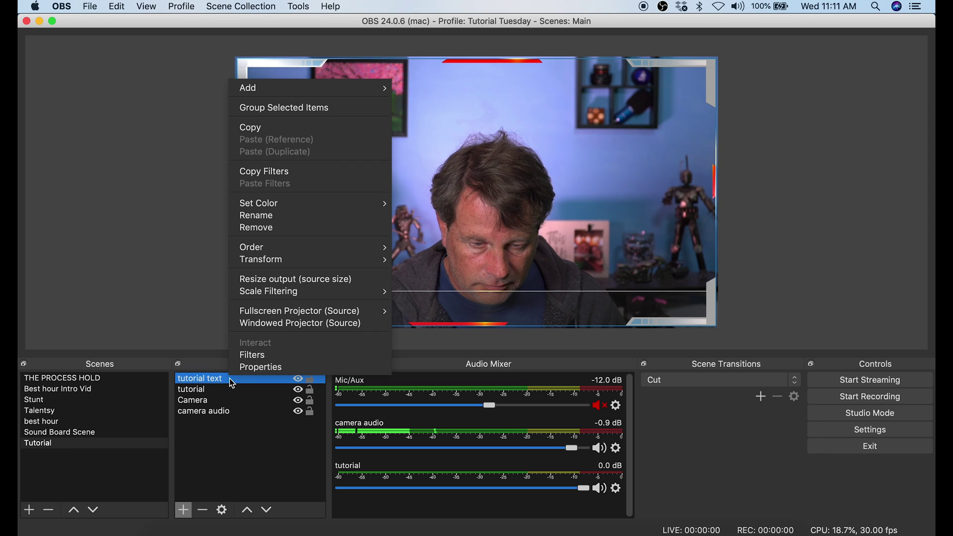
left_click(270, 362)
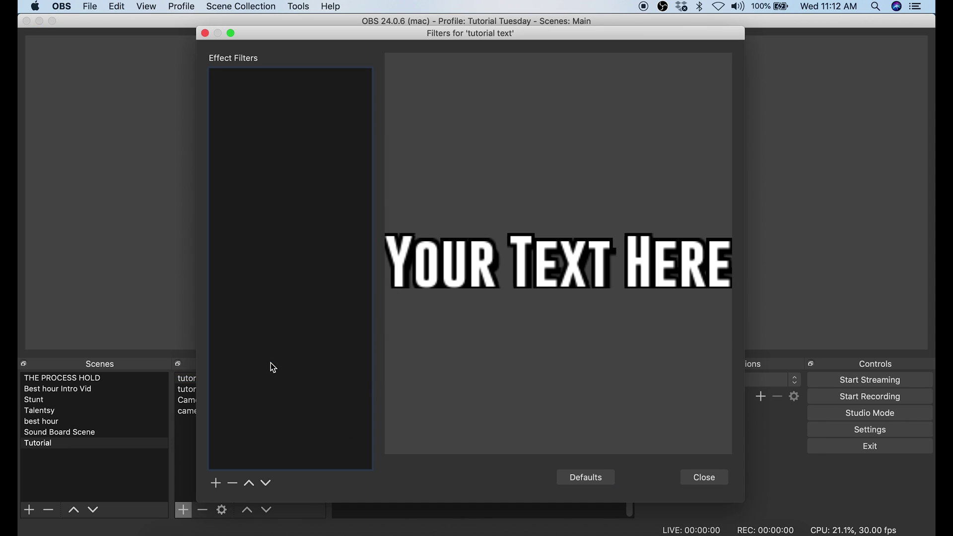
left_click(216, 485)
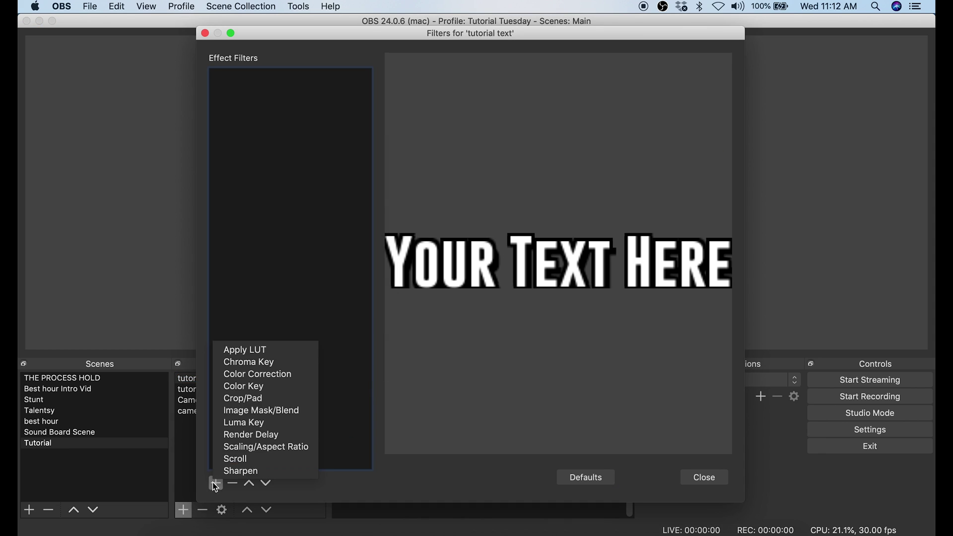
left_click(257, 460)
left_click(501, 98)
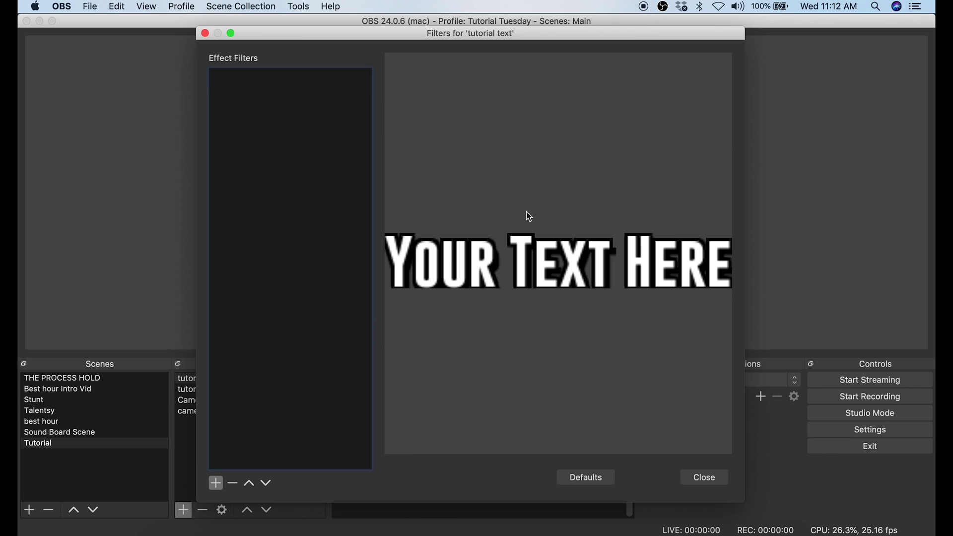
left_click_drag(570, 317, 578, 318)
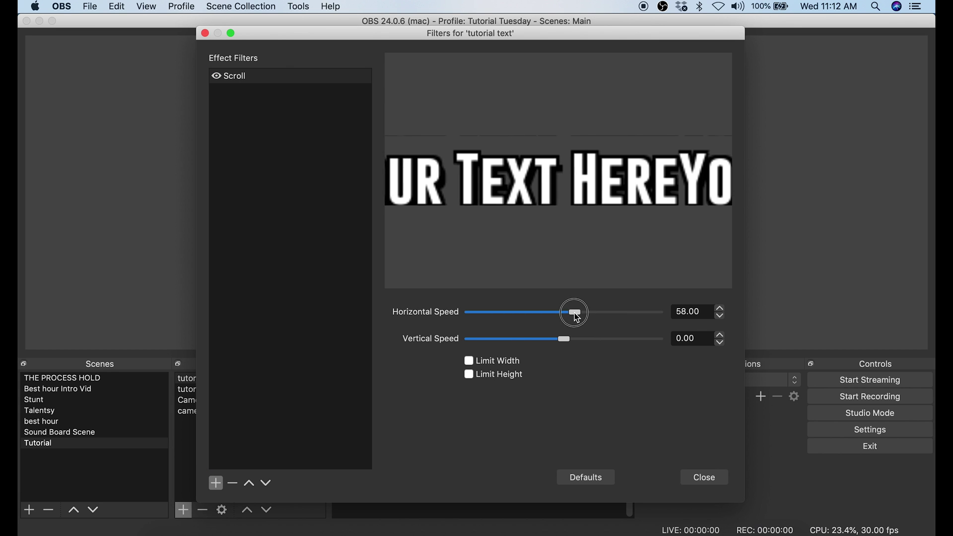
left_click(695, 480)
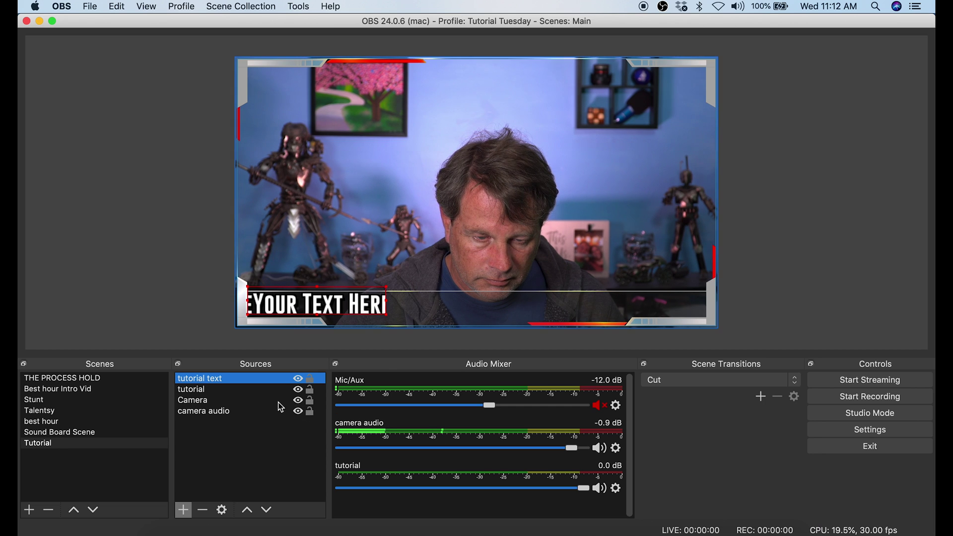
- Pad the tutorial text with trailing spaces in its Properties so scrolling copies cross separately
right_click(235, 386)
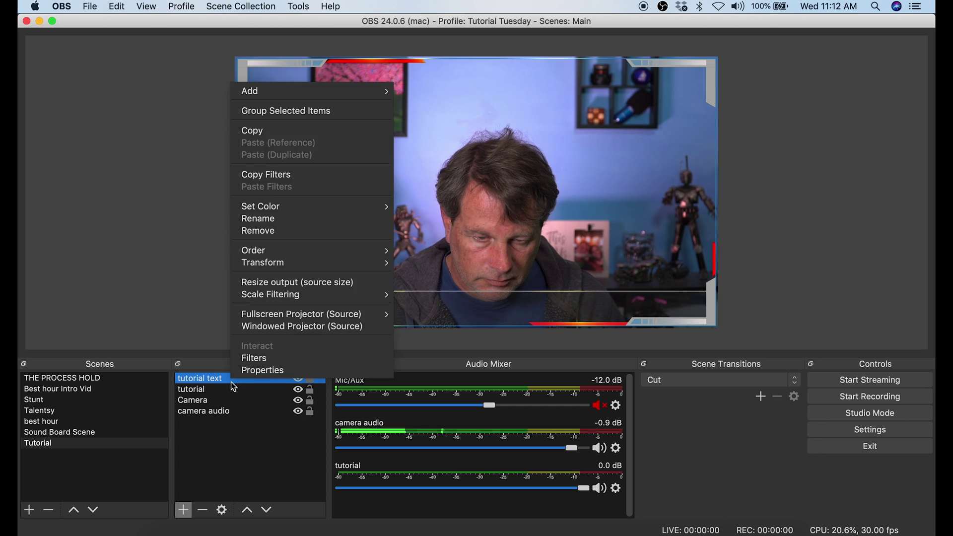
left_click(254, 371)
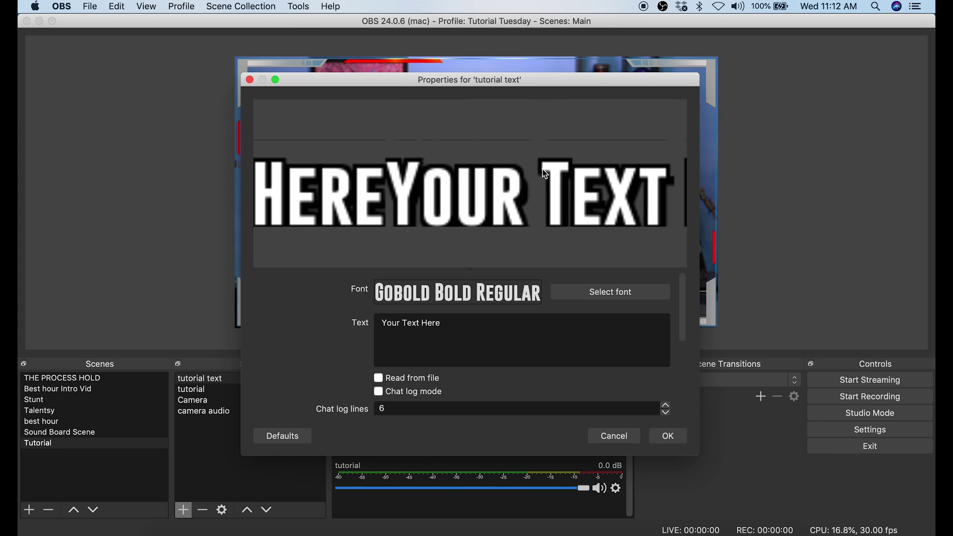
left_click_drag(544, 80, 390, 77)
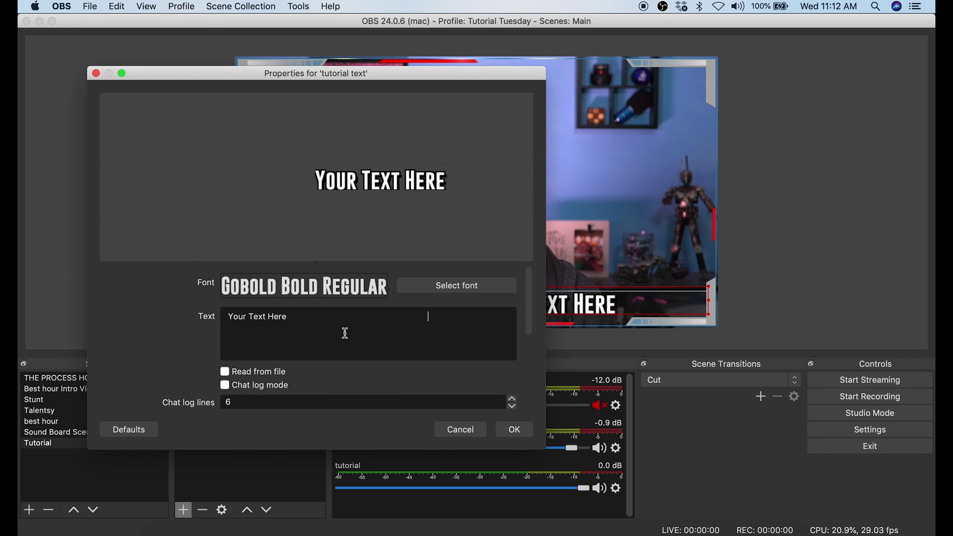
left_click(505, 434)
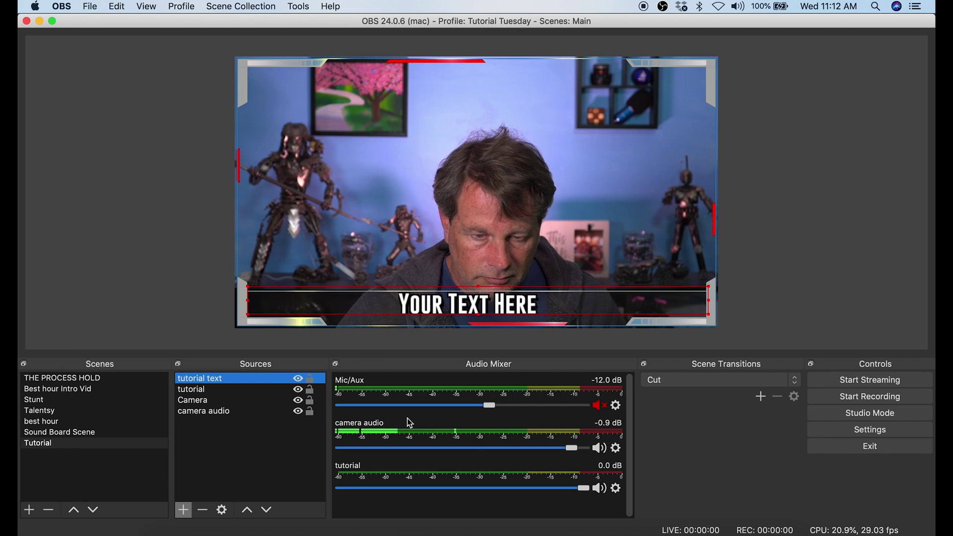